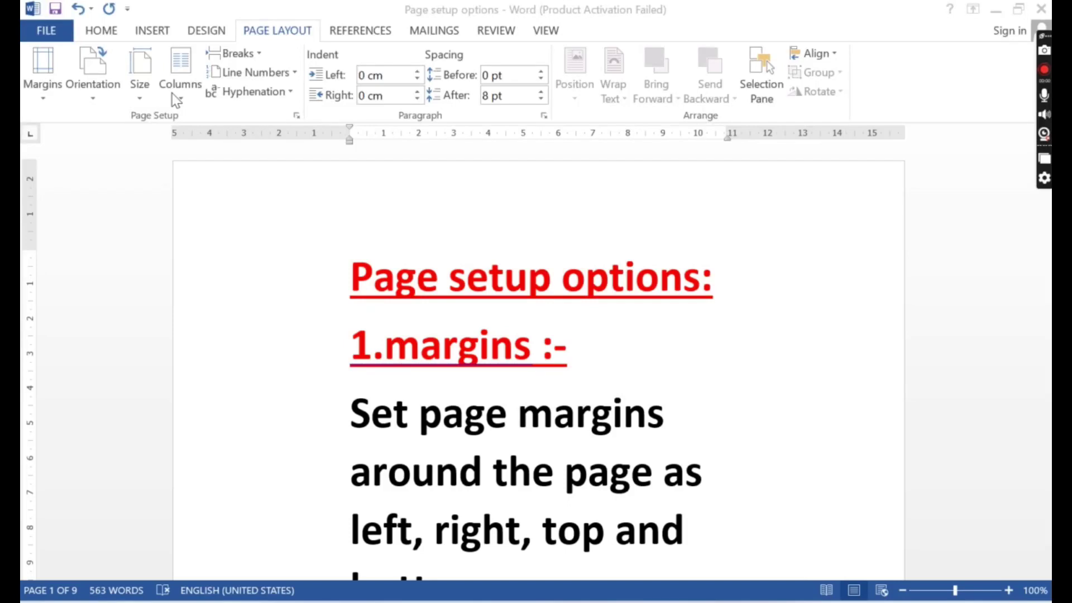
# - Cycle the margins through Normal, Narrow and Moderate, ending on Wide (5.08 cm left and right)
pyautogui.click(43, 99)
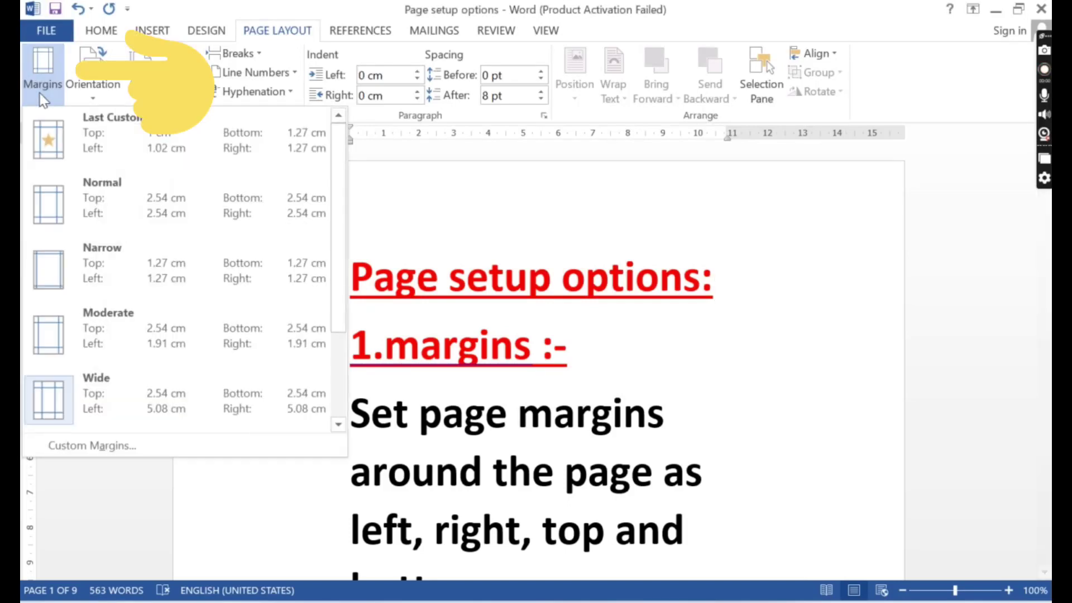
pyautogui.click(101, 196)
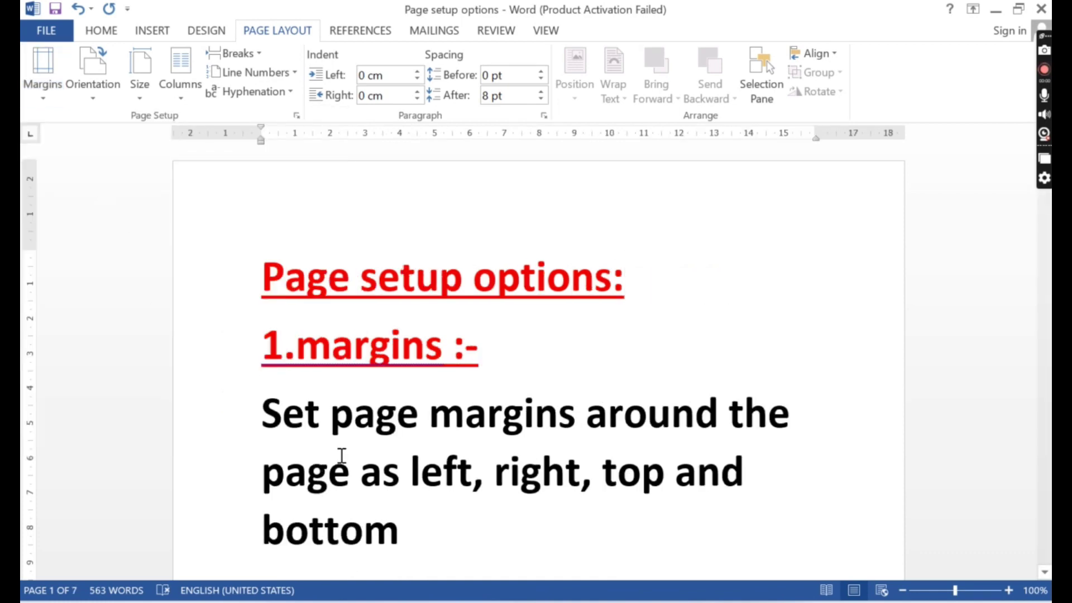
pyautogui.click(34, 94)
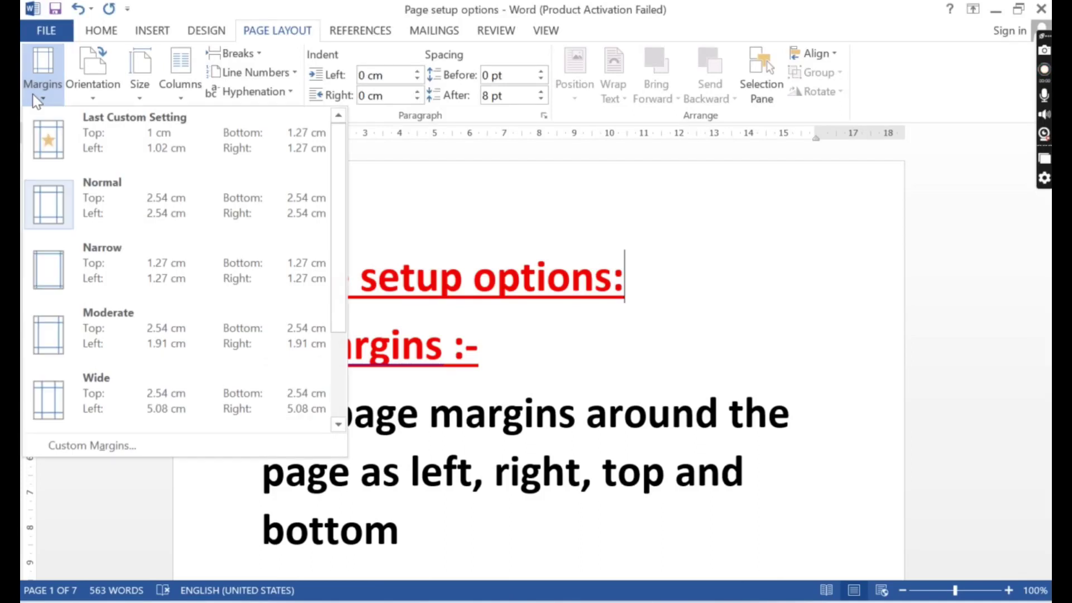
pyautogui.click(115, 270)
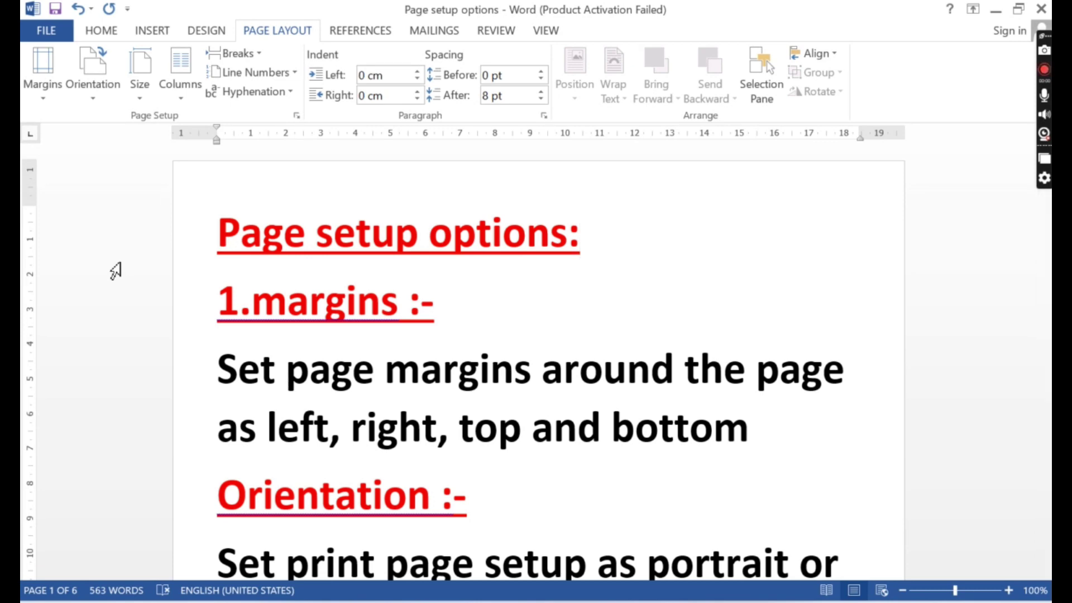
pyautogui.click(42, 98)
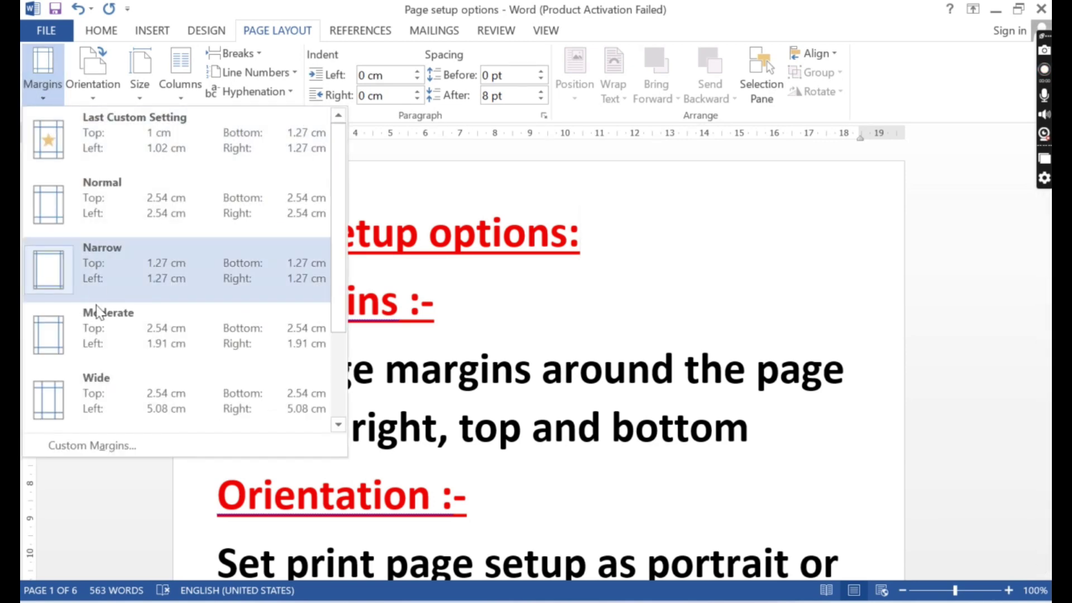
pyautogui.click(132, 317)
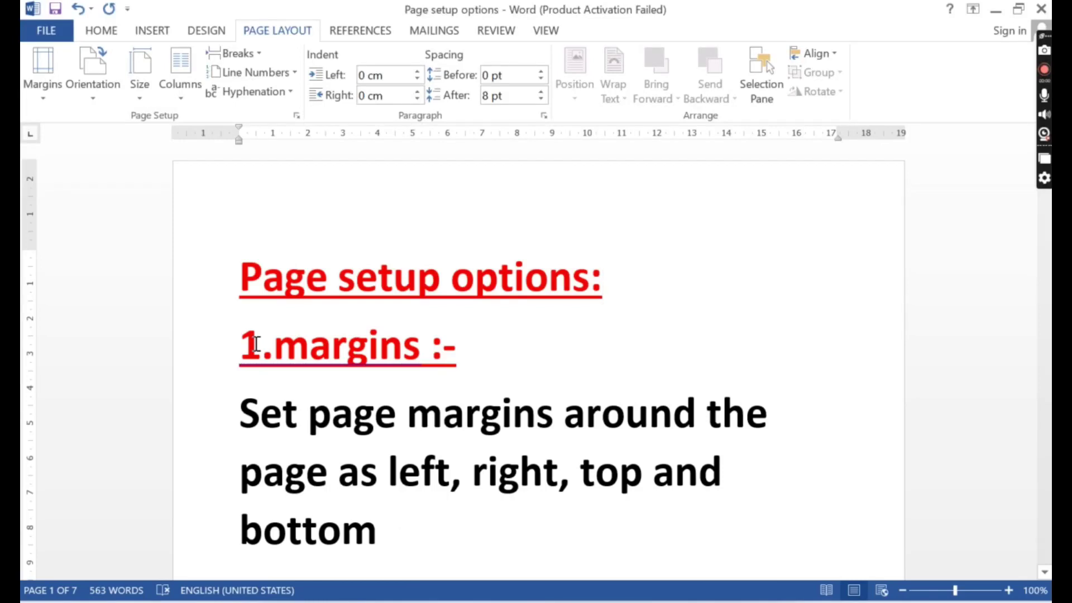
pyautogui.click(39, 90)
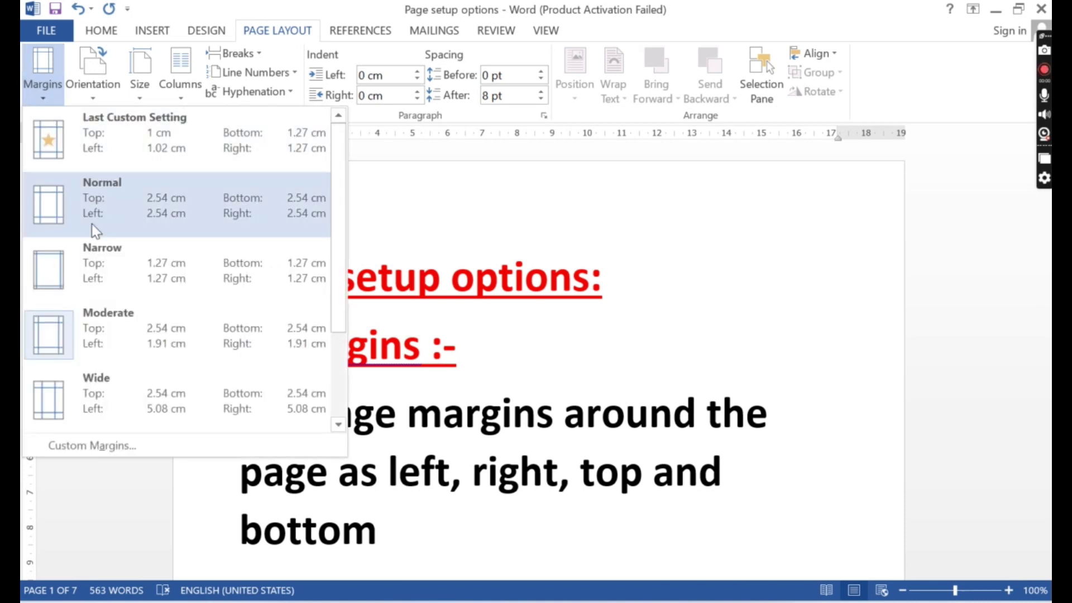
pyautogui.click(135, 391)
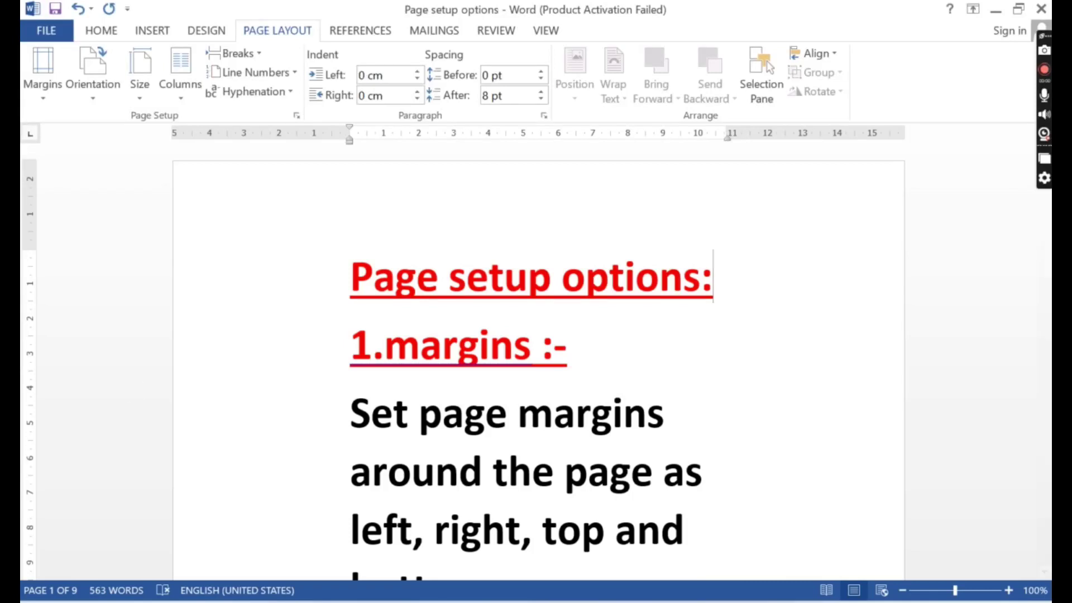
pyautogui.click(43, 84)
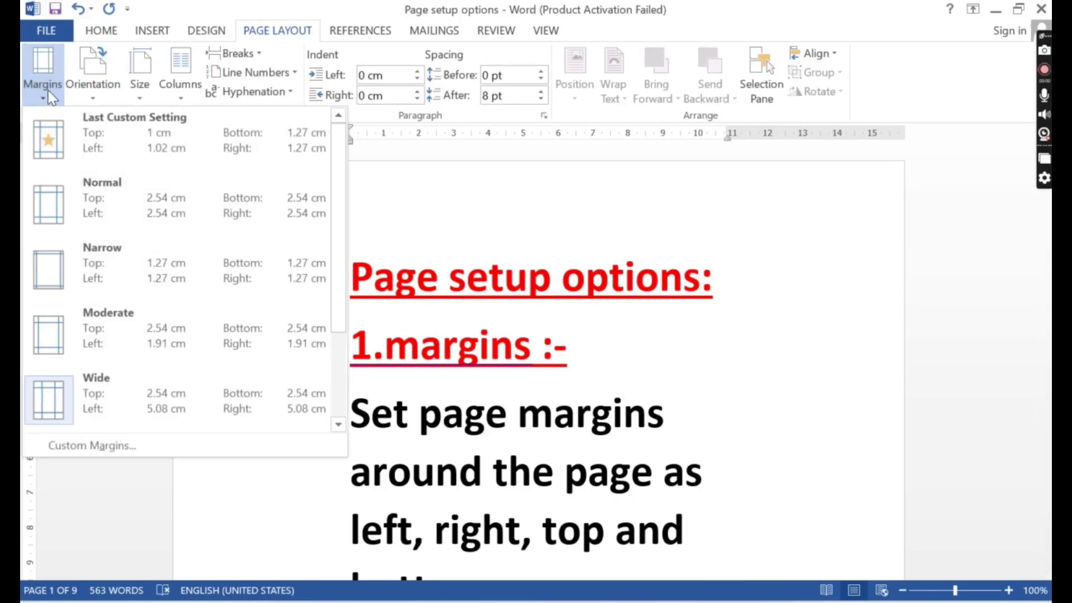
pyautogui.click(122, 451)
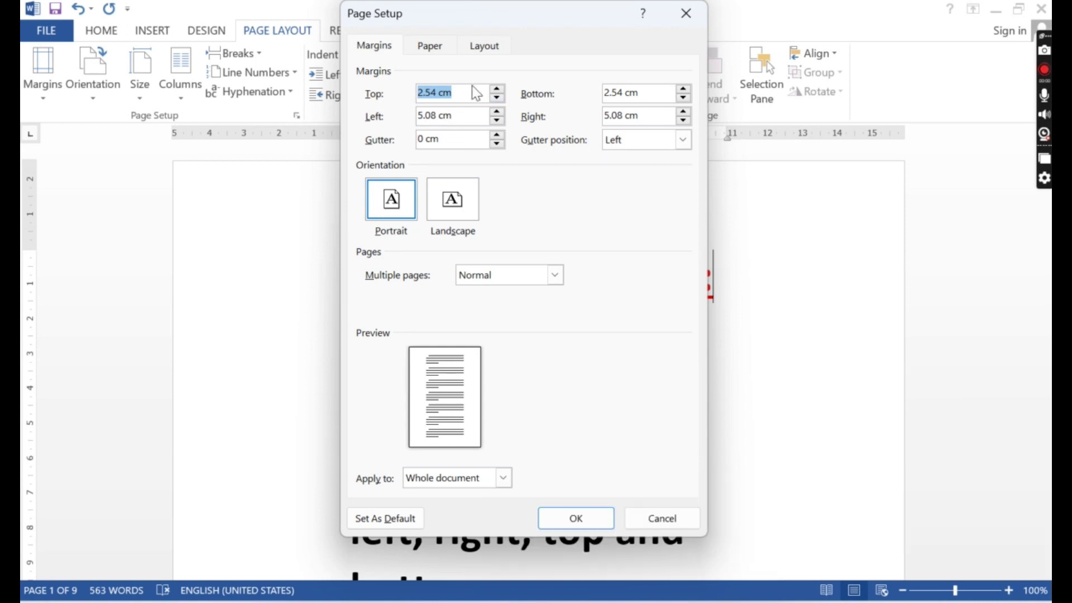
pyautogui.write('1')
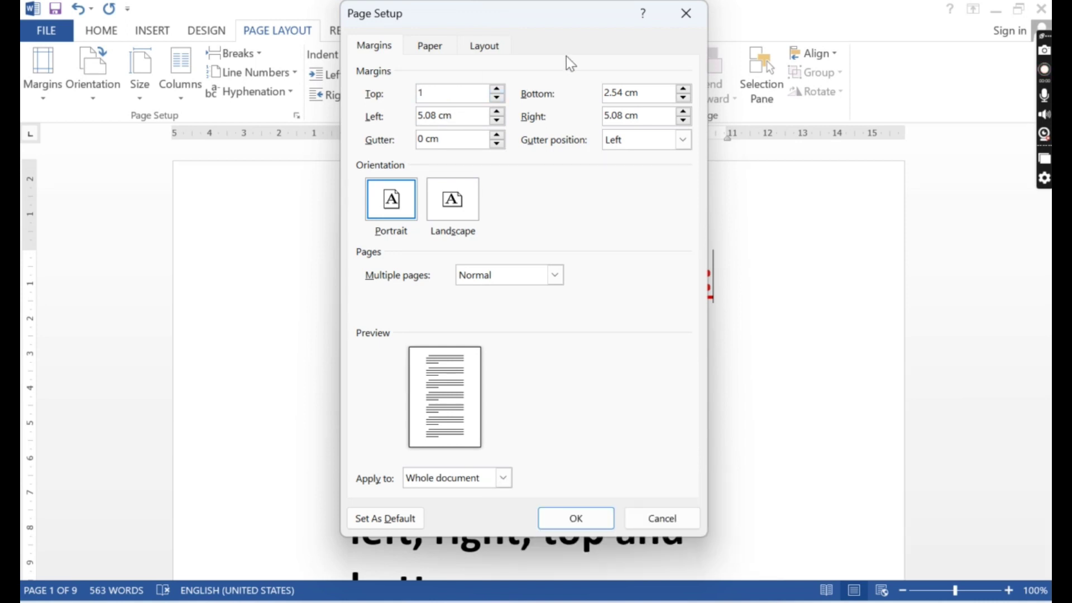
pyautogui.moveTo(653, 86); pyautogui.dragTo(592, 95)
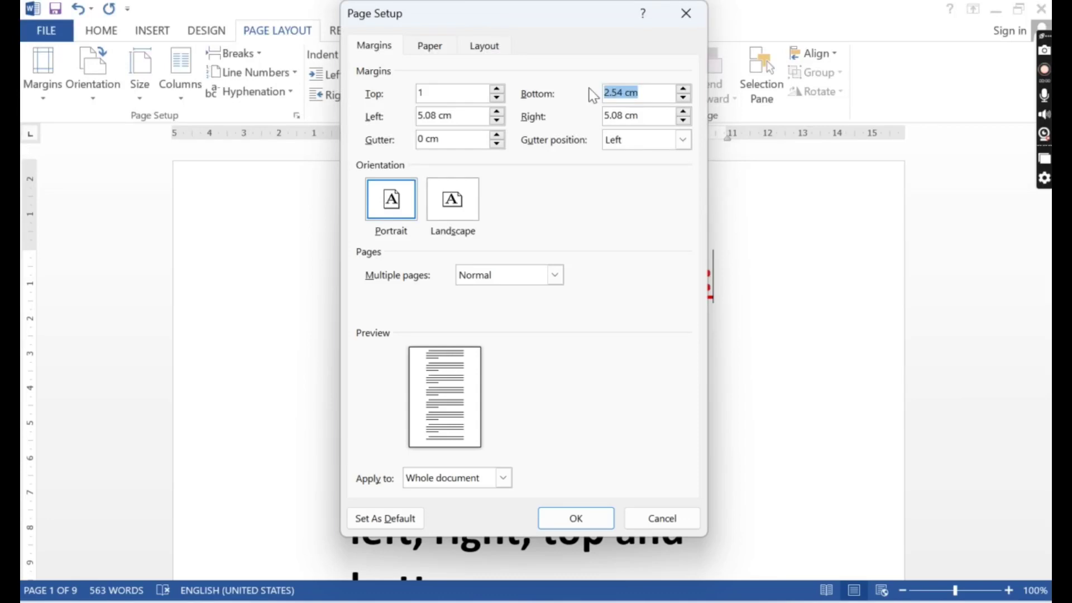
pyautogui.write('1')
pyautogui.click(455, 143)
pyautogui.press('BackSpace')
pyautogui.press('BackSpace')
pyautogui.press('BackSpace')
pyautogui.press('BackSpace')
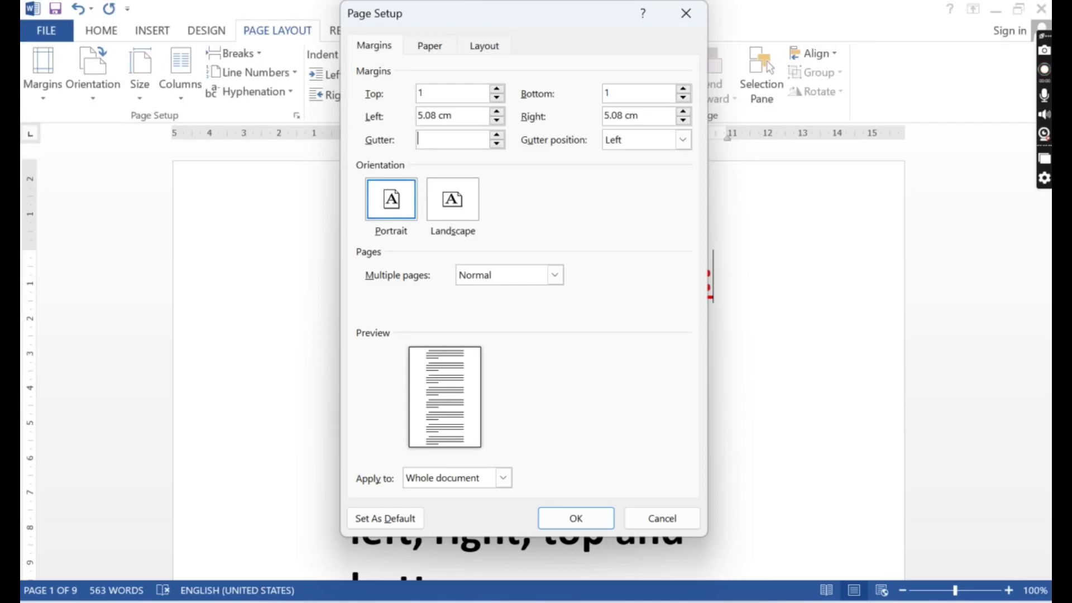
pyautogui.write('1')
pyautogui.click(462, 116)
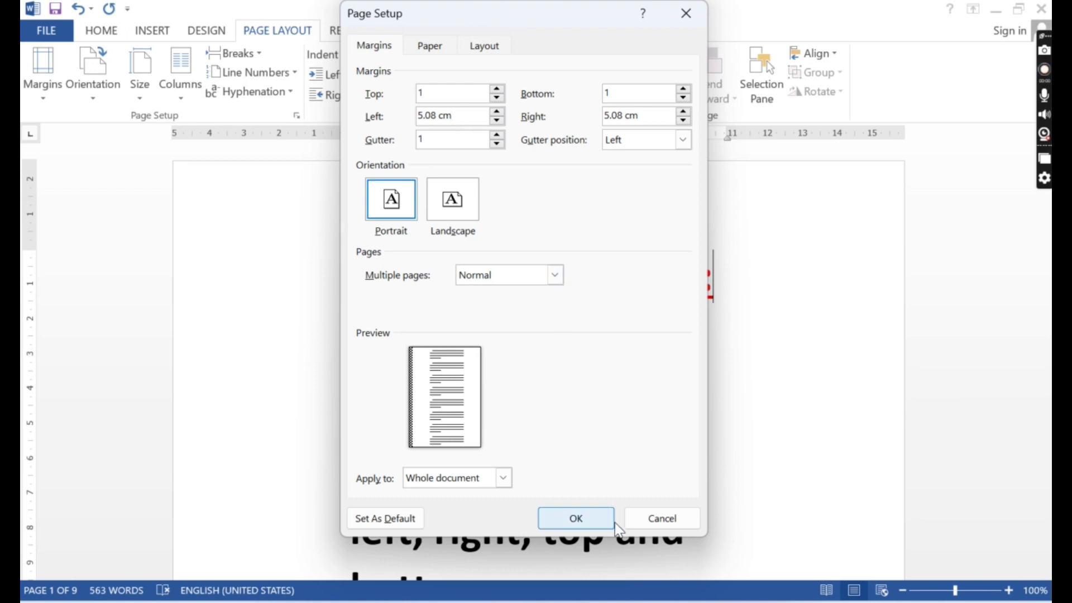
pyautogui.click(659, 515)
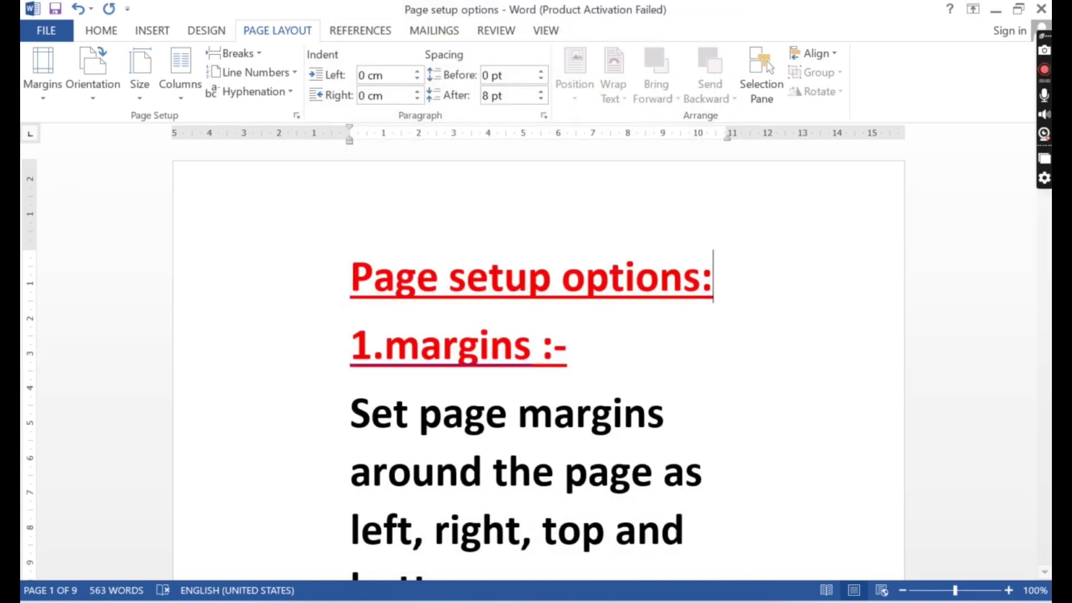
# - Restore Normal margins so the document returns to 7 pages, then show the orientation options
pyautogui.click(43, 83)
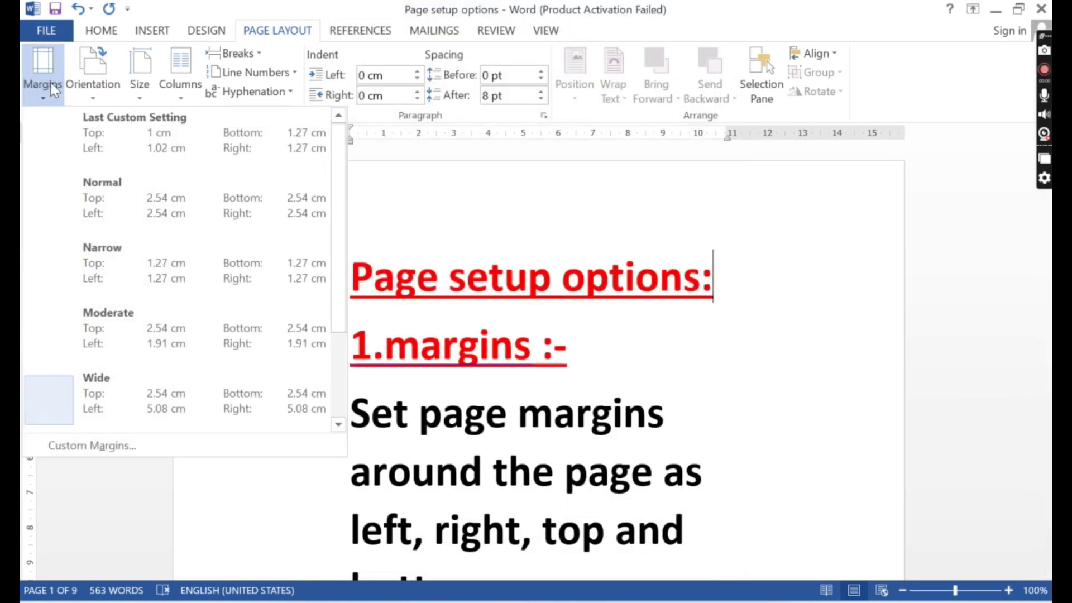
pyautogui.click(116, 202)
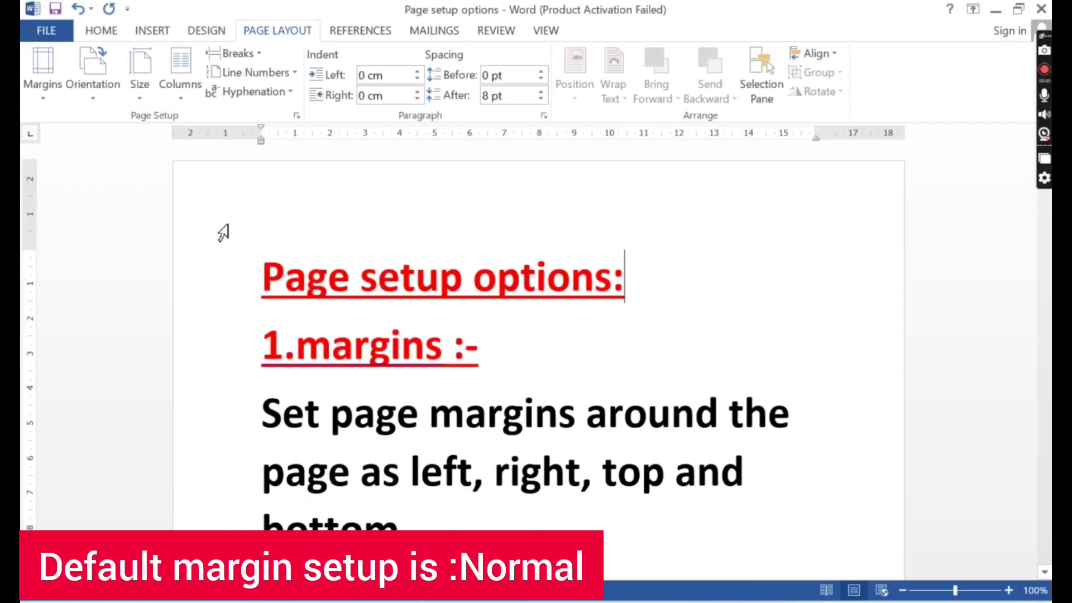
pyautogui.click(105, 95)
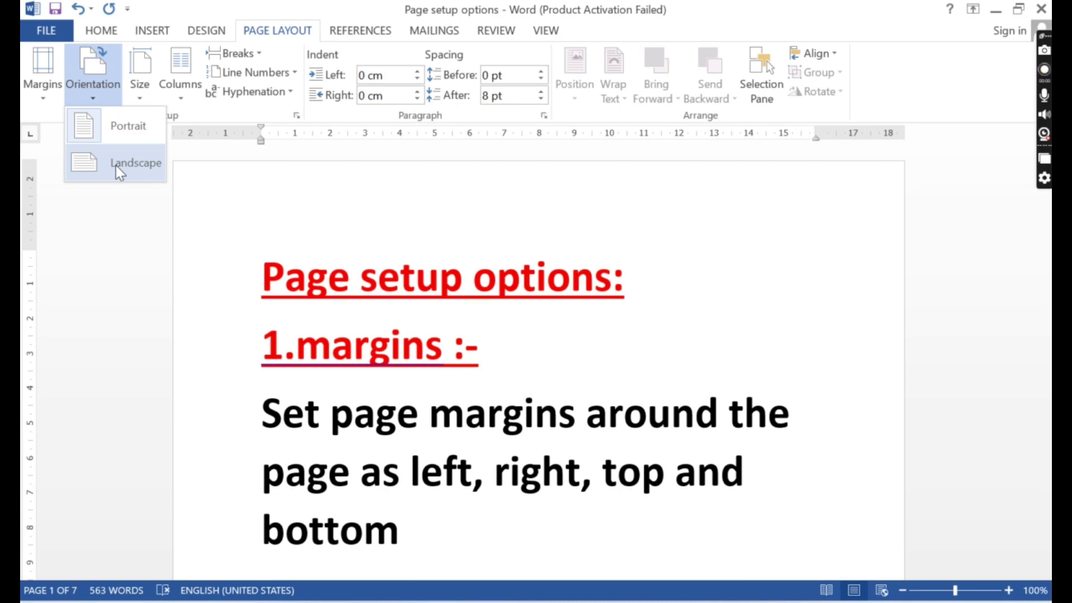
# - Switch the page to Landscape and check it in the print preview
pyautogui.click(124, 134)
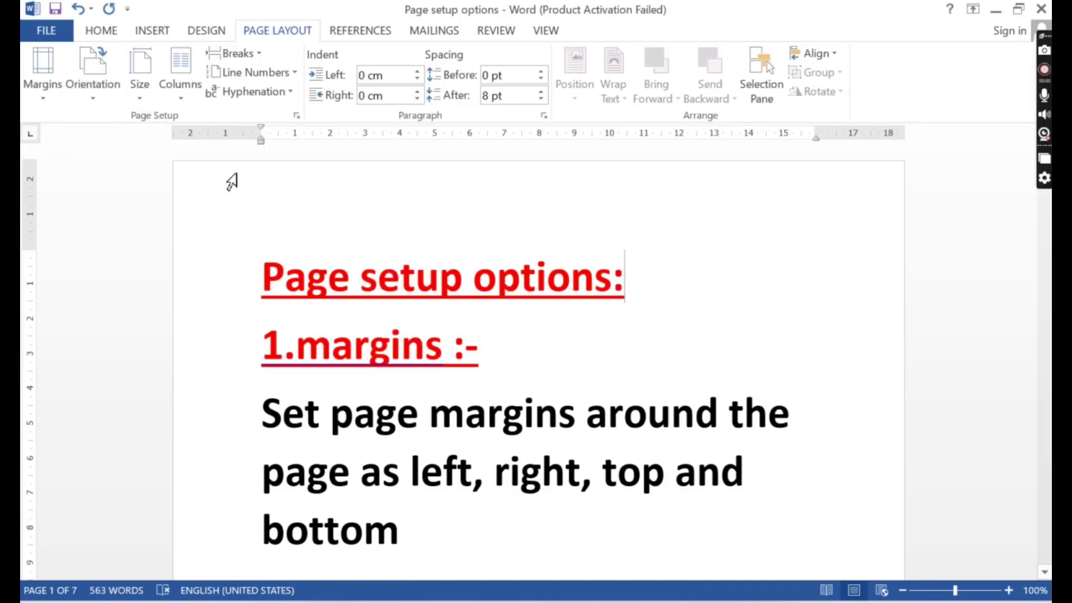
pyautogui.click(108, 96)
pyautogui.click(124, 171)
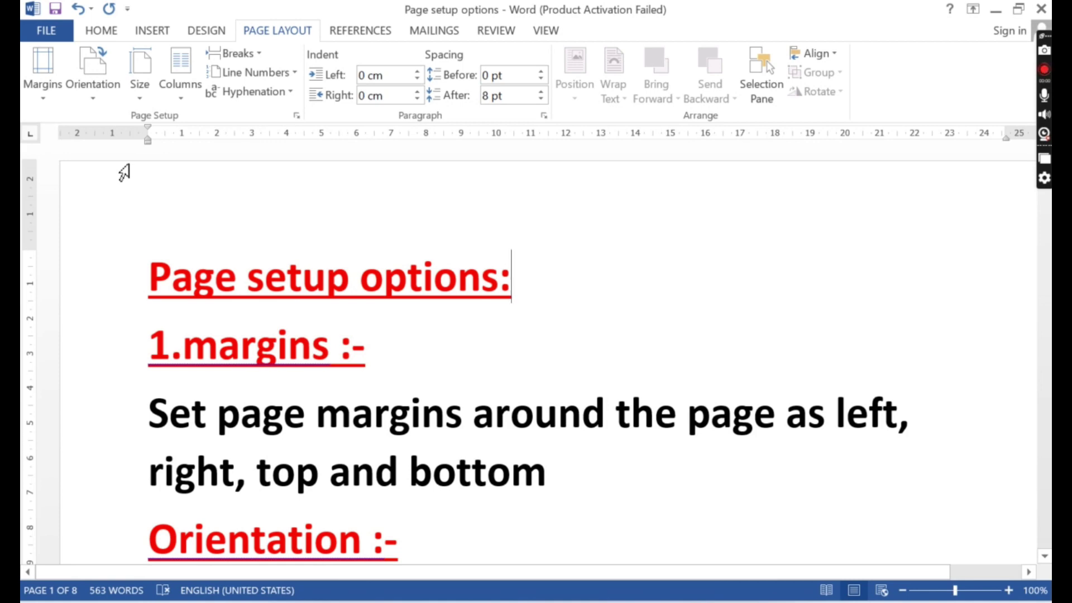
pyautogui.click(54, 32)
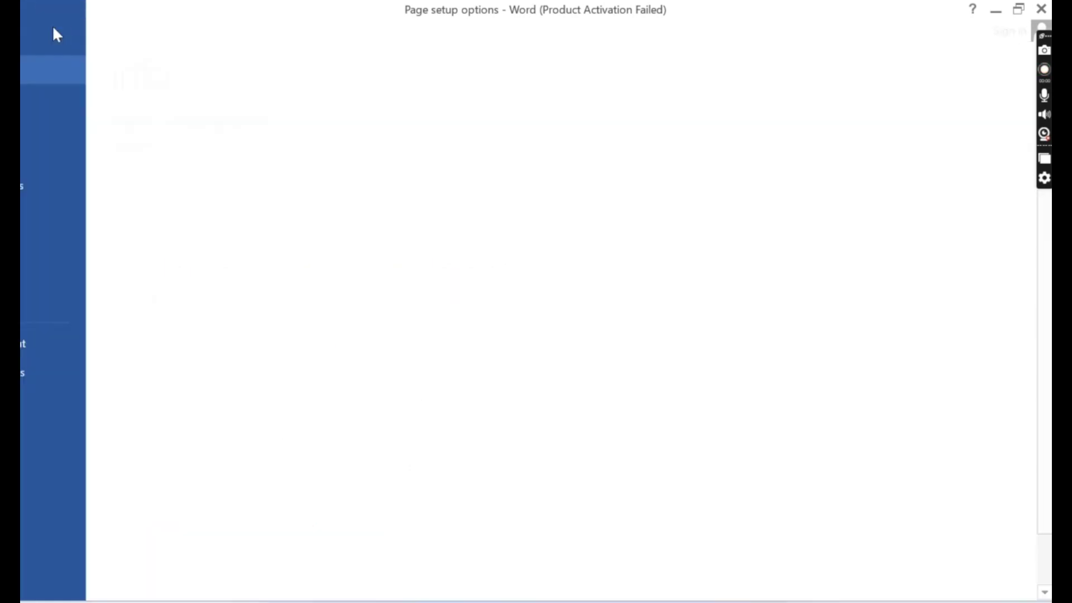
pyautogui.click(62, 214)
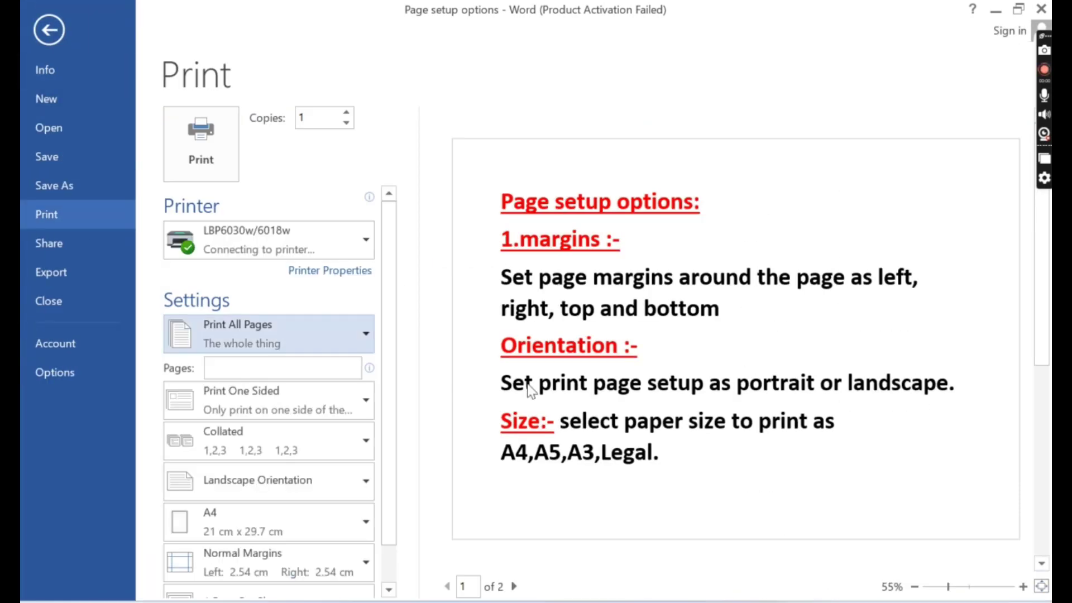
pyautogui.click(53, 31)
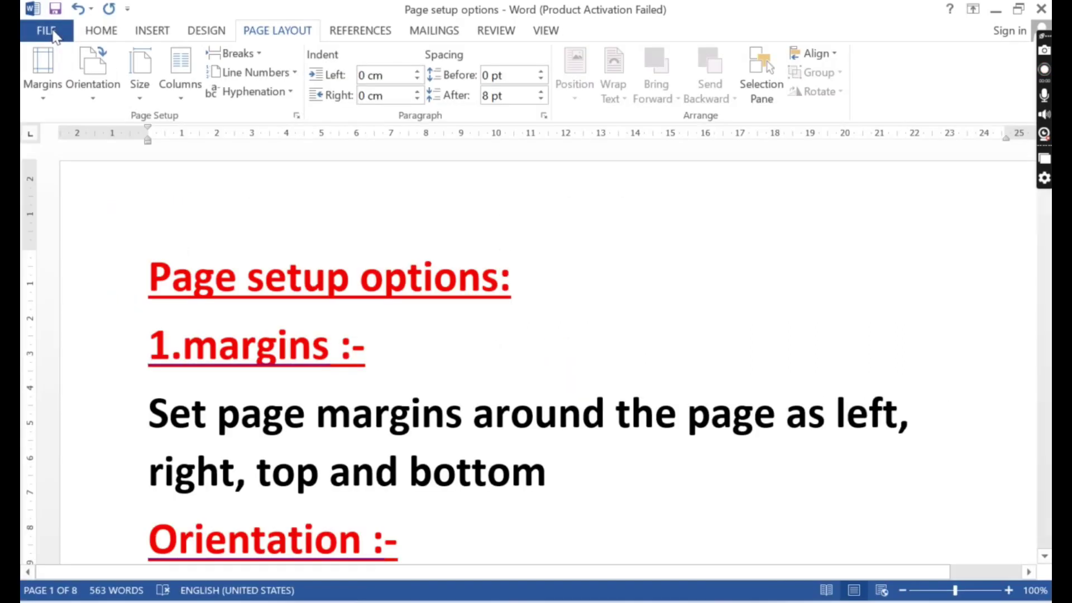
# - Return the page to Portrait orientation and bring up the paper size presets
pyautogui.click(96, 89)
pyautogui.click(105, 121)
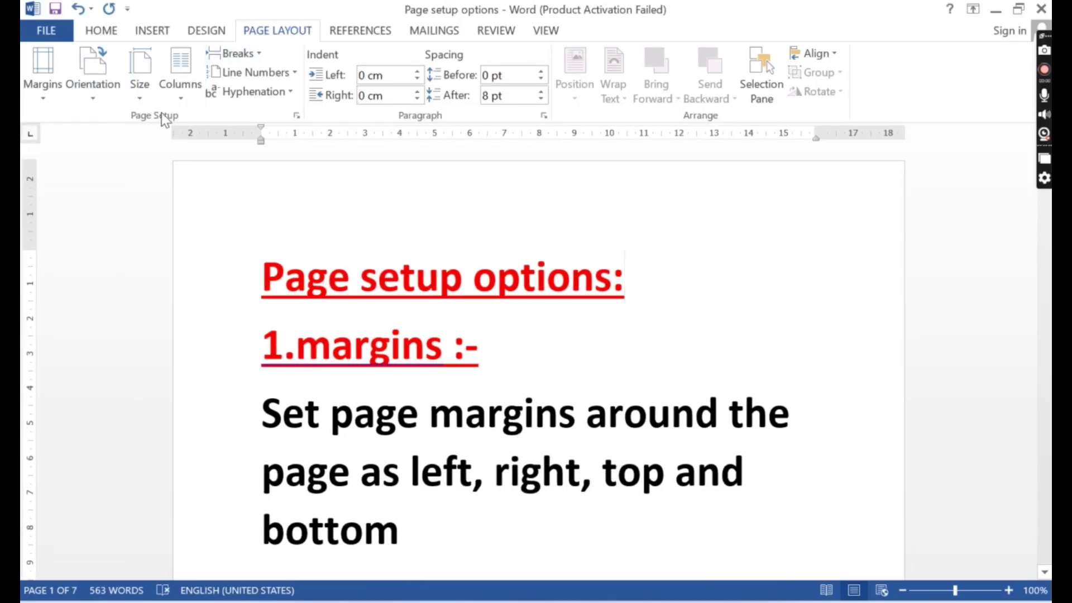
pyautogui.click(151, 95)
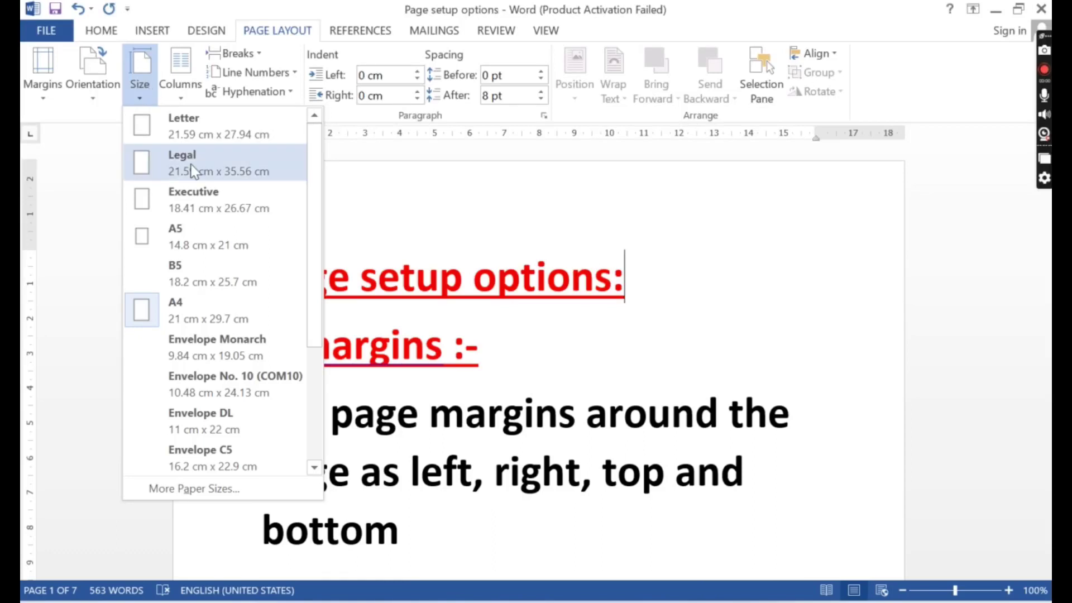
# - Pick A4, then change the paper size to Legal
pyautogui.click(194, 304)
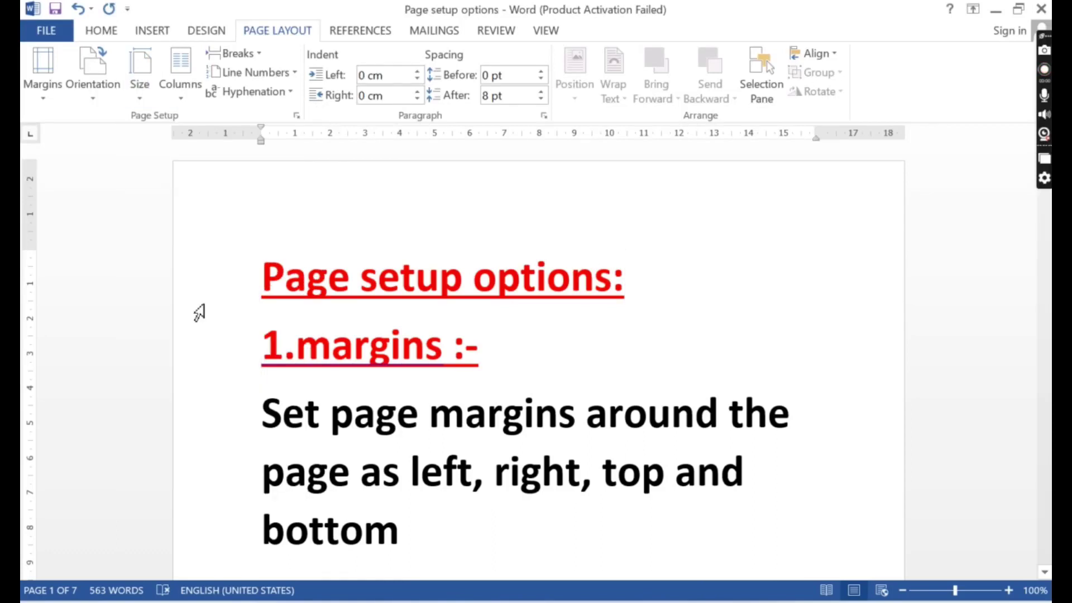
pyautogui.click(141, 87)
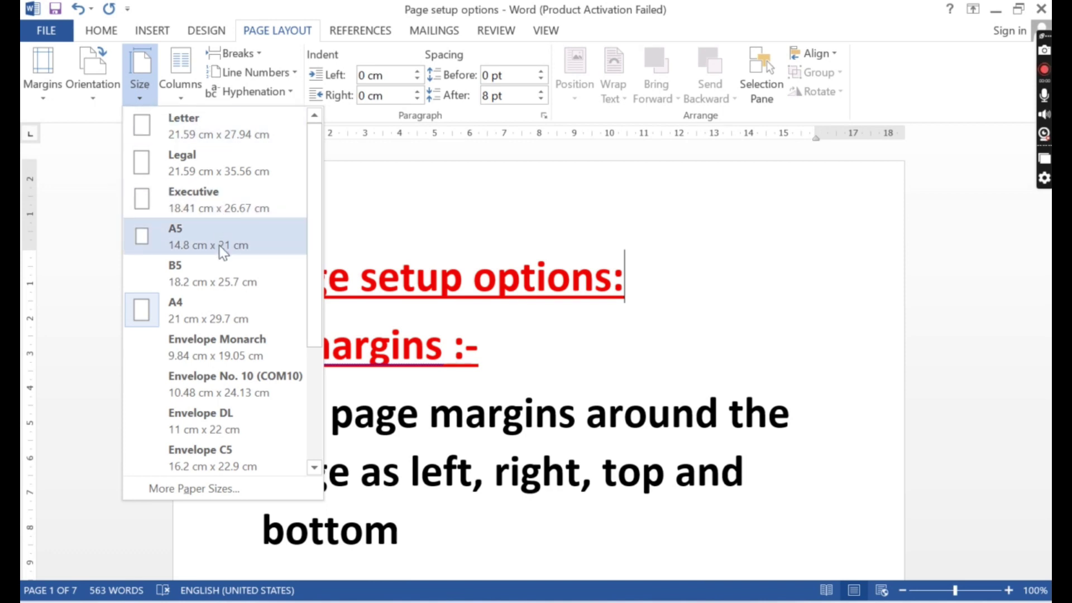
pyautogui.click(220, 167)
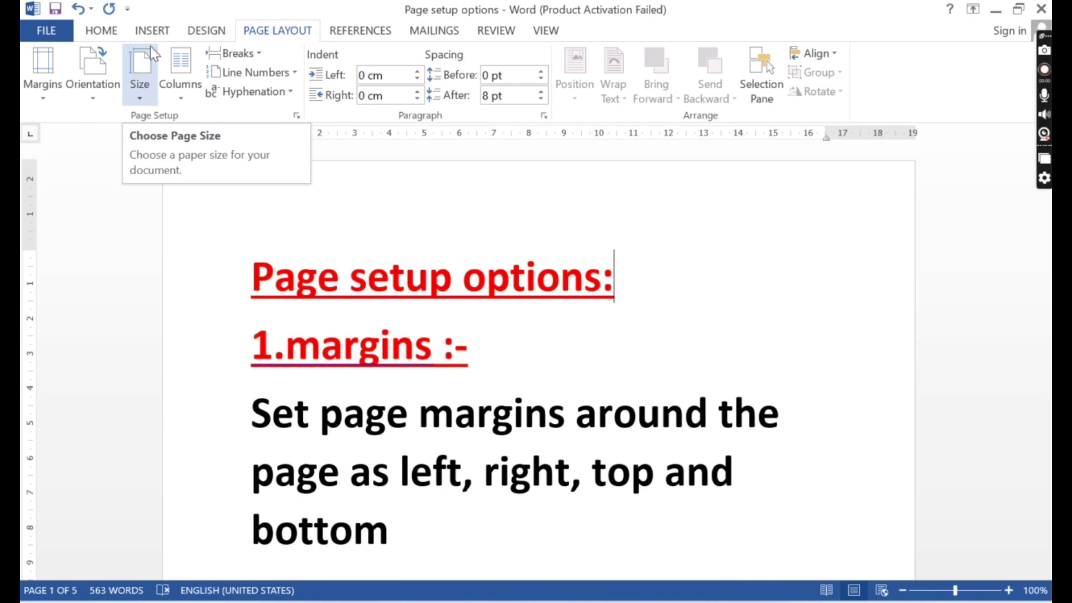
# - Check the Legal size (21.59 × 35.56 cm) in More Paper Sizes, cancel, and reopen the size list
pyautogui.click(146, 90)
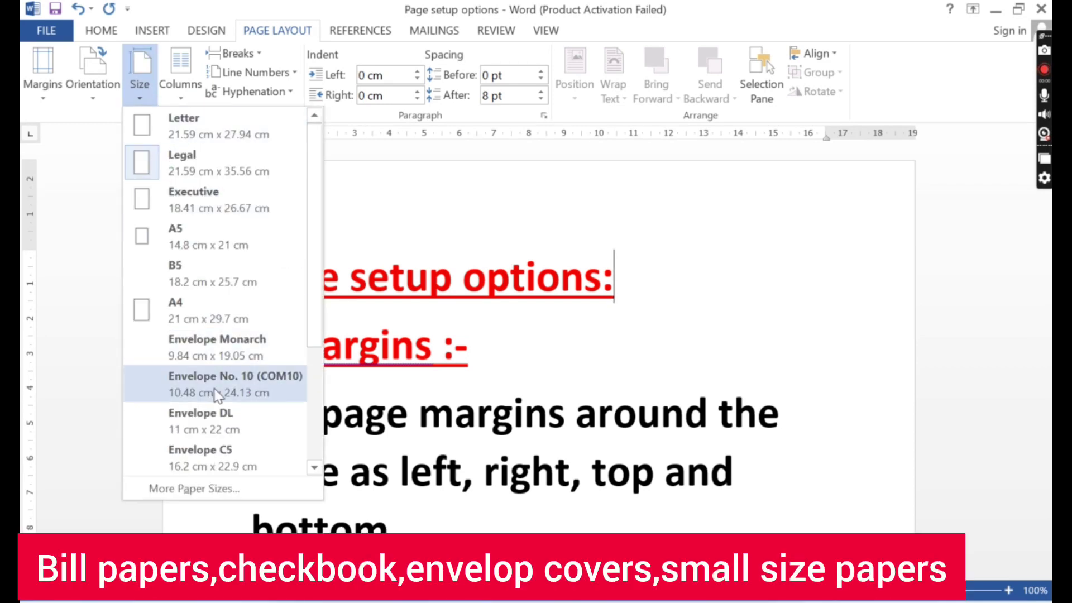
pyautogui.click(194, 489)
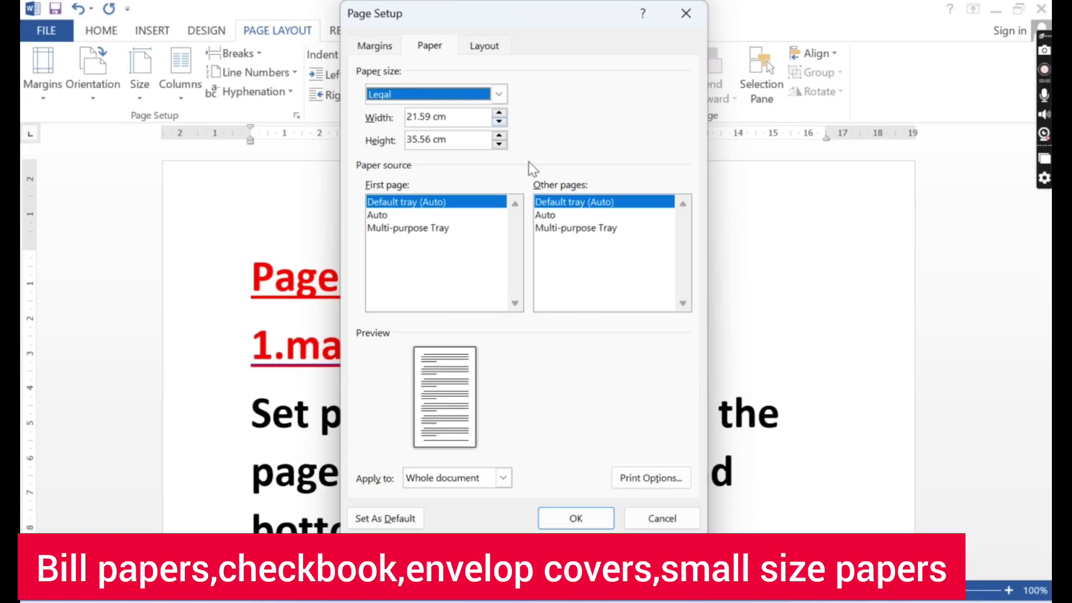
pyautogui.click(657, 519)
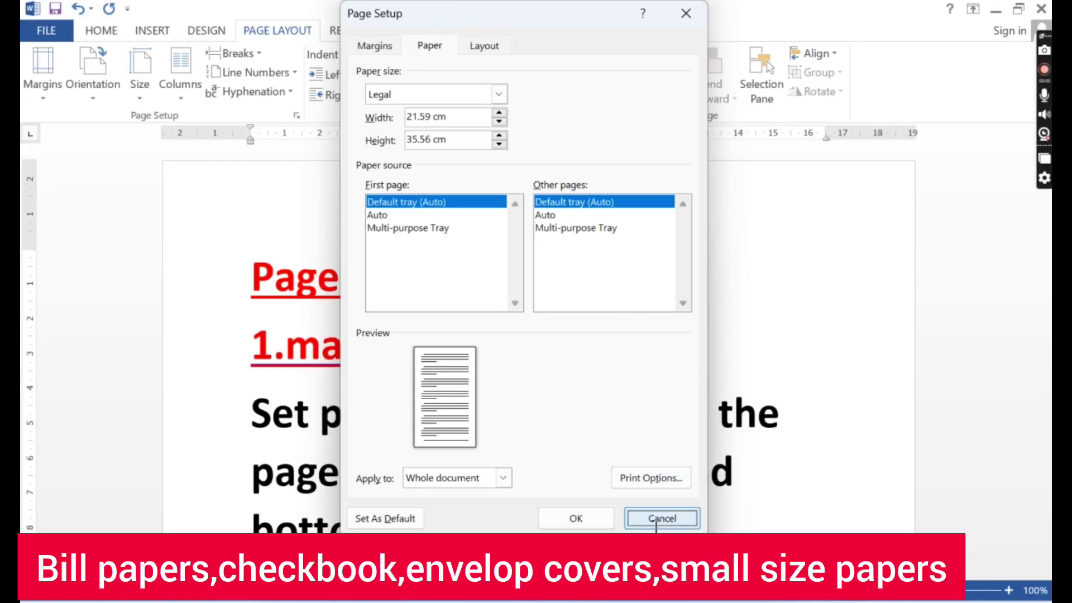
pyautogui.click(139, 95)
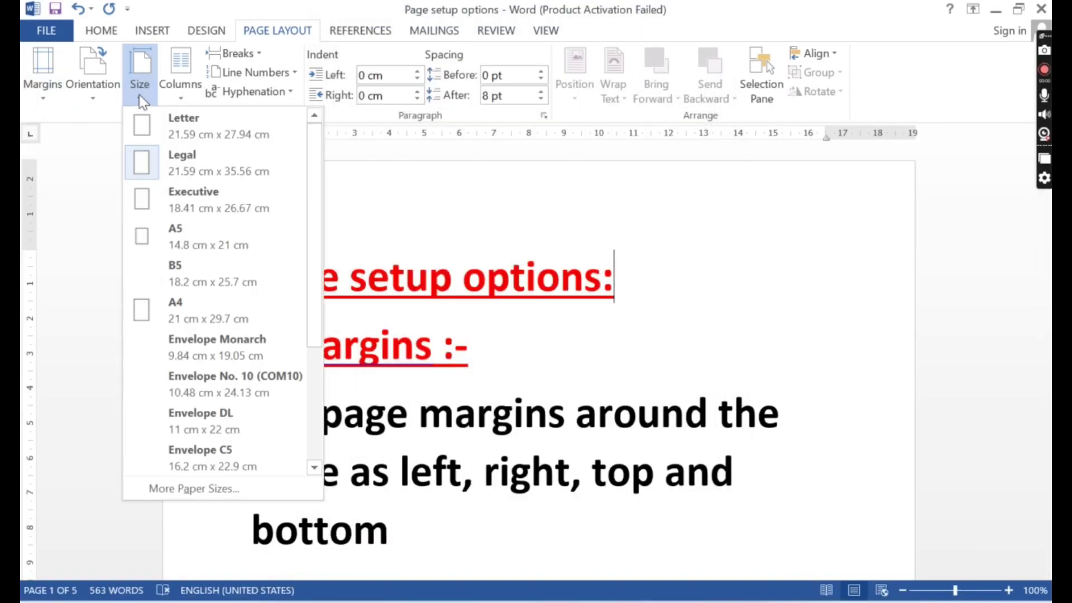
pyautogui.click(205, 495)
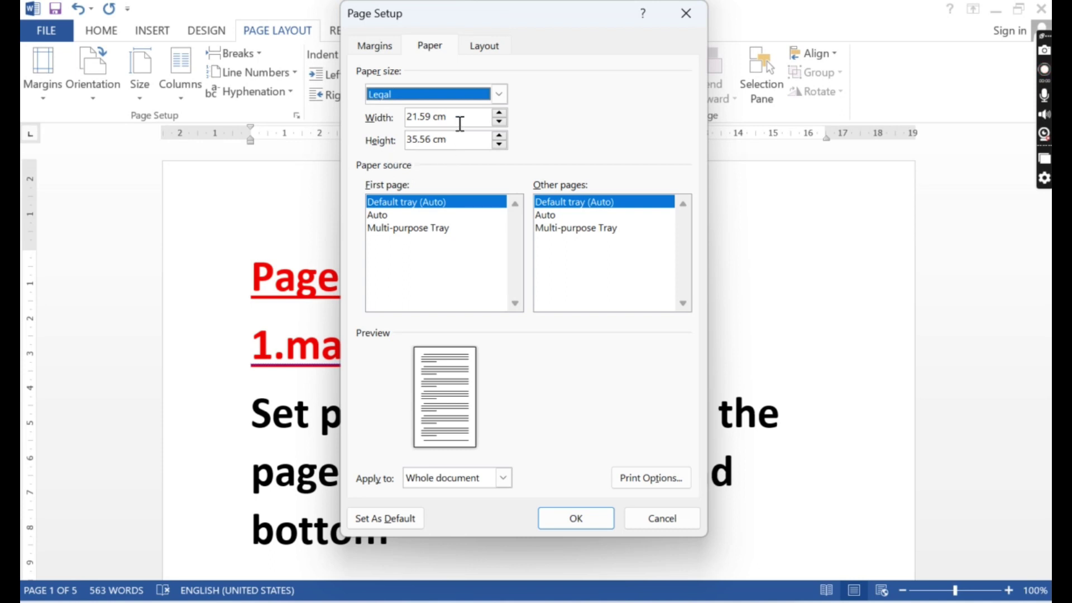
pyautogui.moveTo(448, 118); pyautogui.dragTo(406, 117)
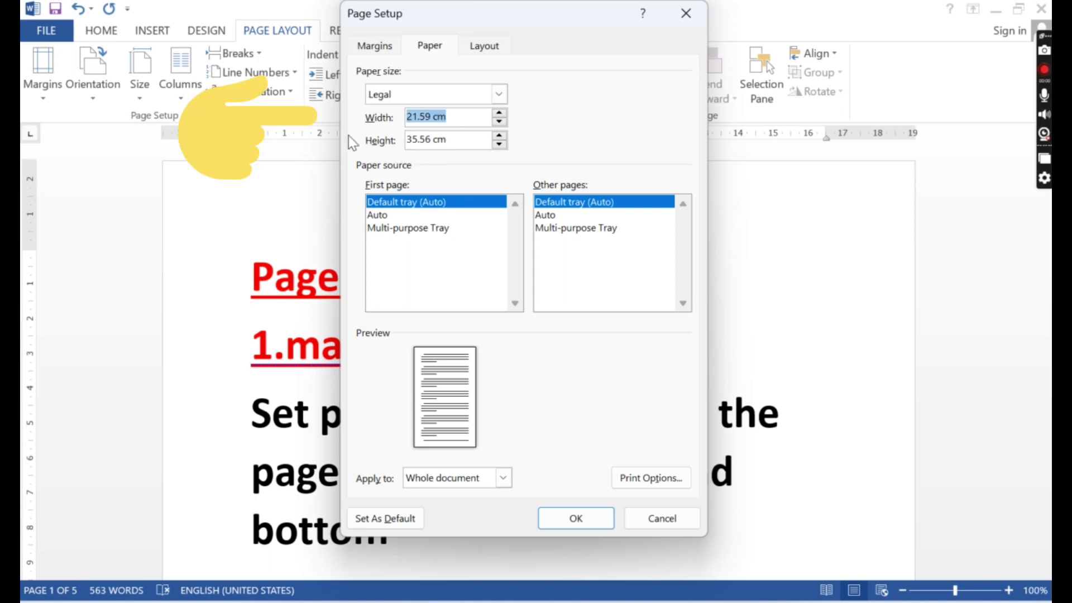
pyautogui.write('5')
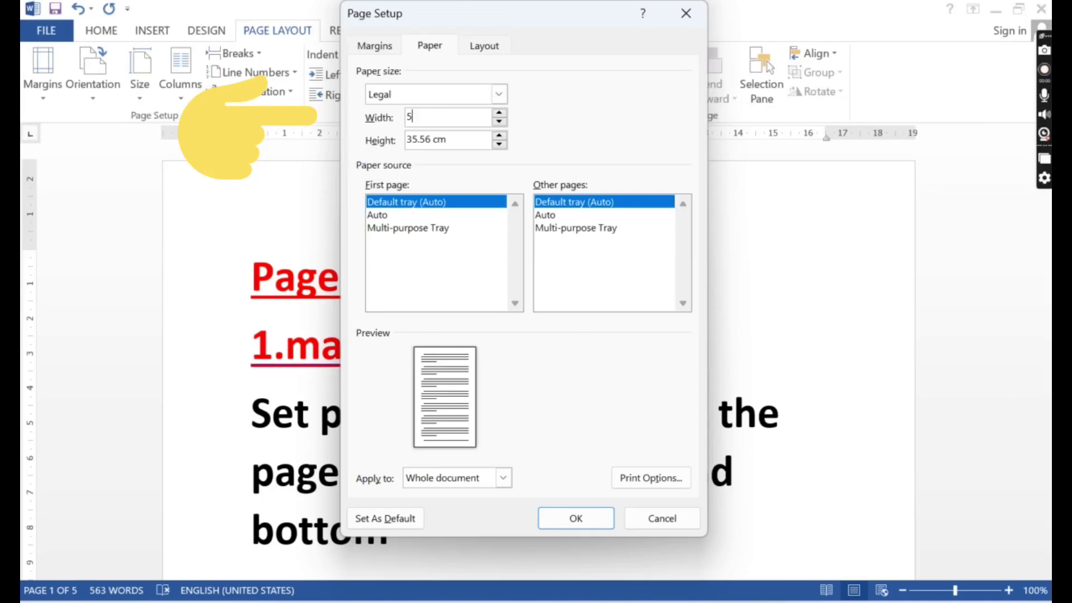
pyautogui.moveTo(465, 143); pyautogui.dragTo(383, 146)
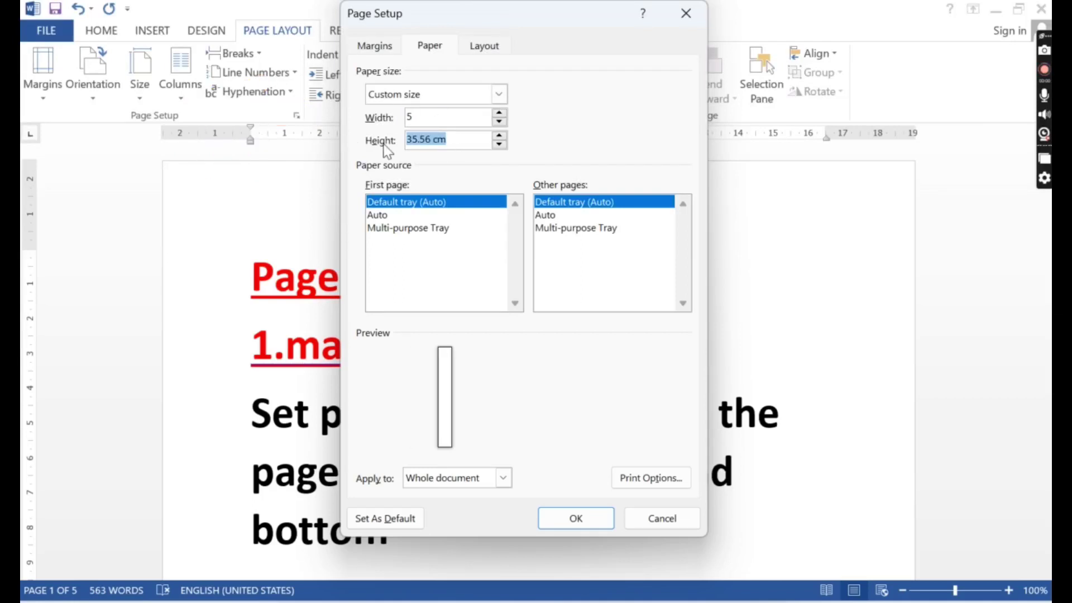
pyautogui.write('8')
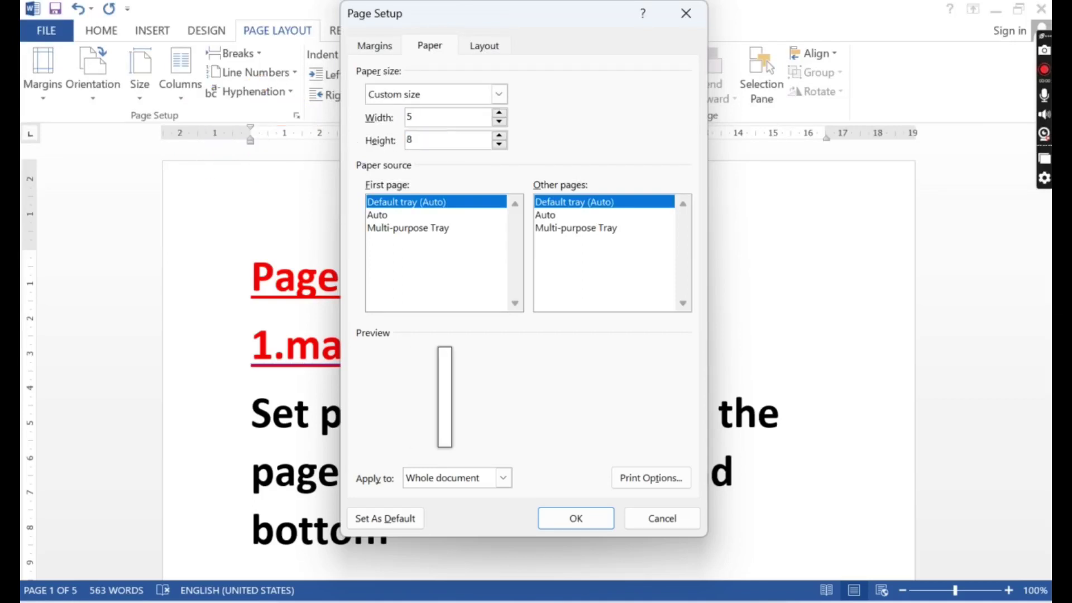
pyautogui.click(582, 515)
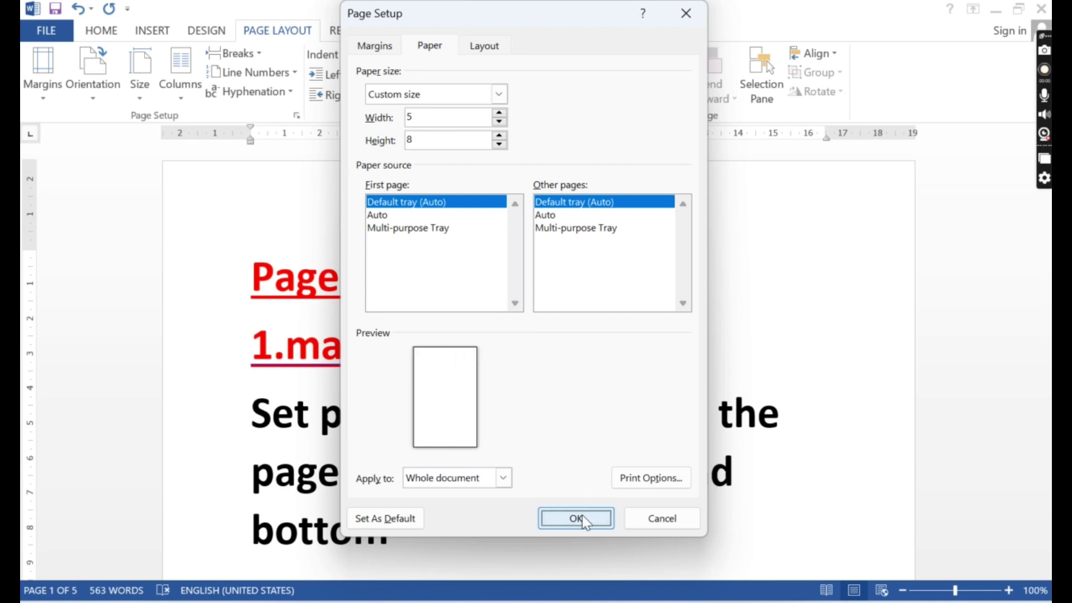
pyautogui.click(548, 371)
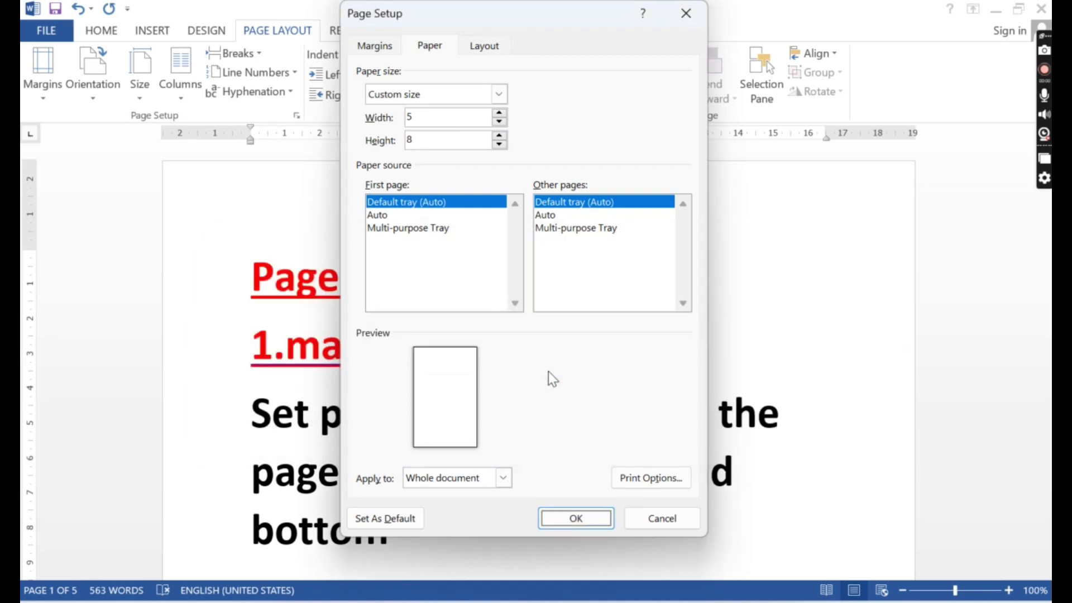
pyautogui.click(685, 519)
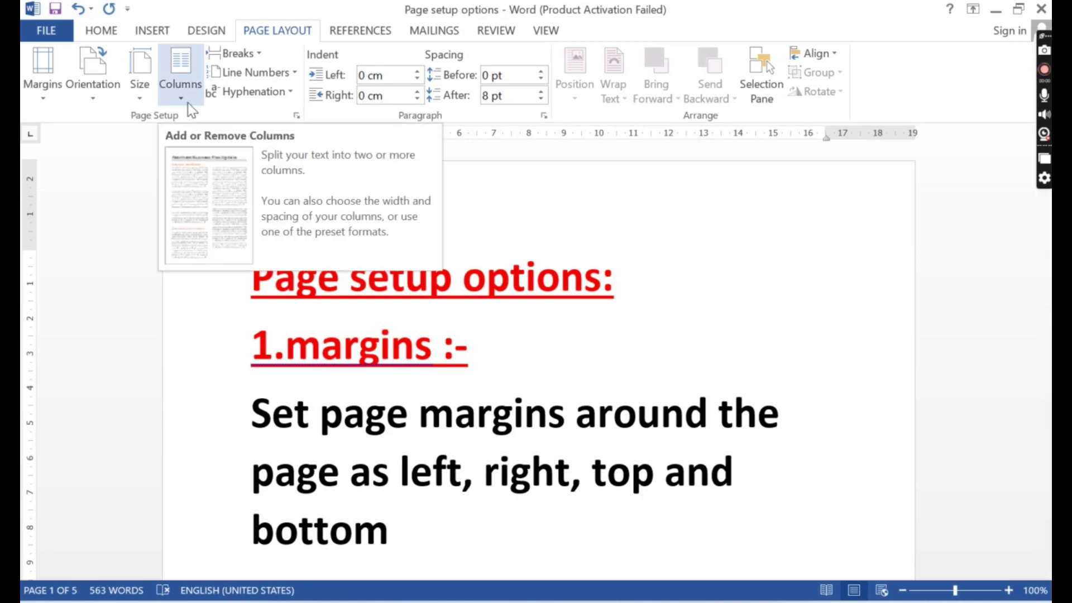
# - Select the two paragraphs beginning 'Video provides a powerful way'
pyautogui.scroll(-2, 512, 388)
pyautogui.scroll(-20, 511, 388)
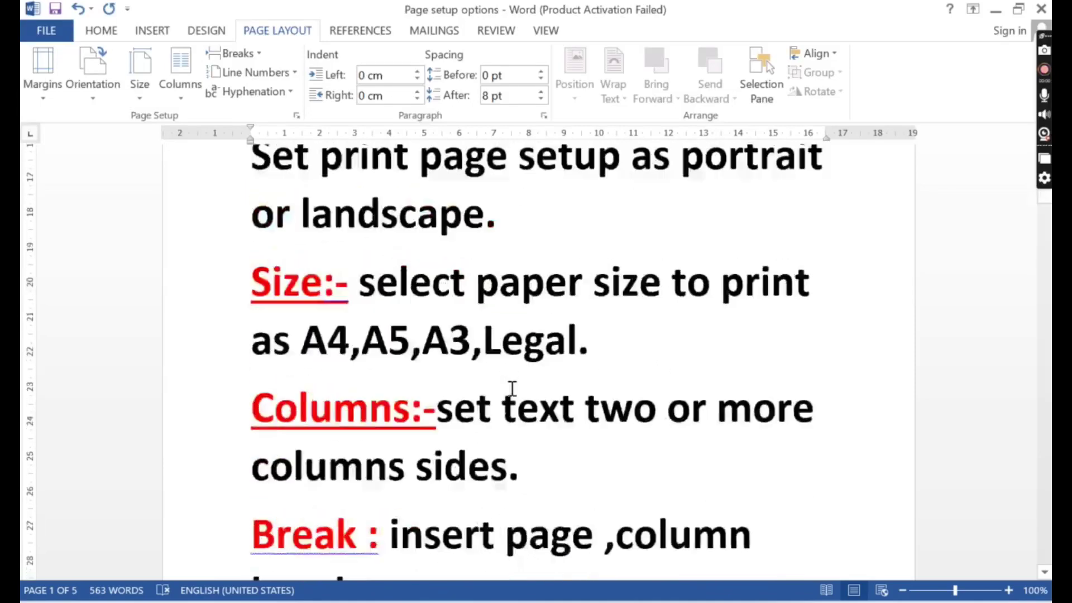
pyautogui.scroll(2, 511, 388)
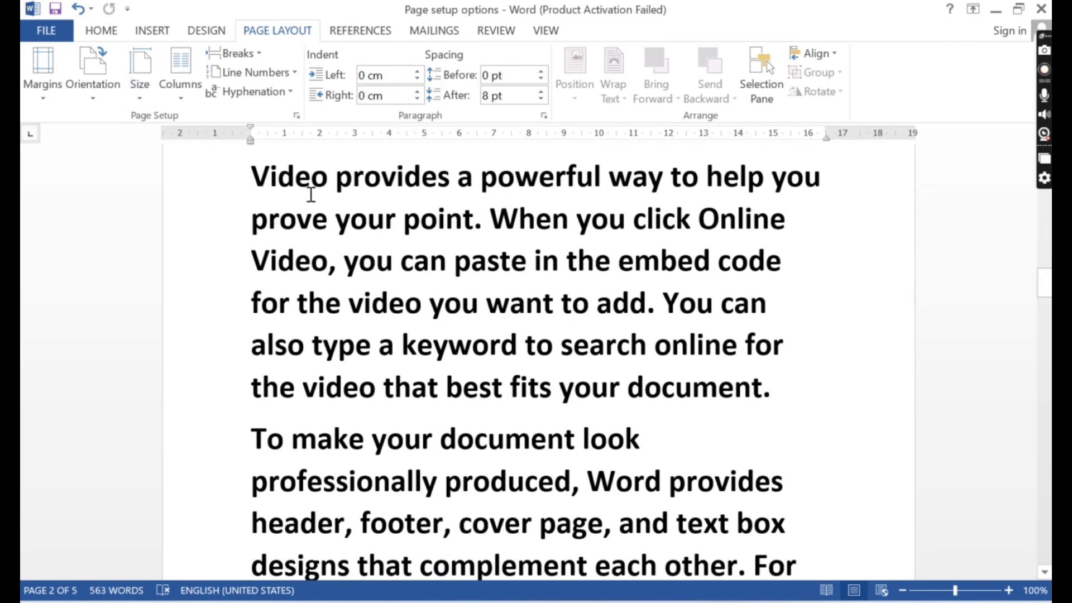
pyautogui.moveTo(312, 186); pyautogui.dragTo(804, 567)
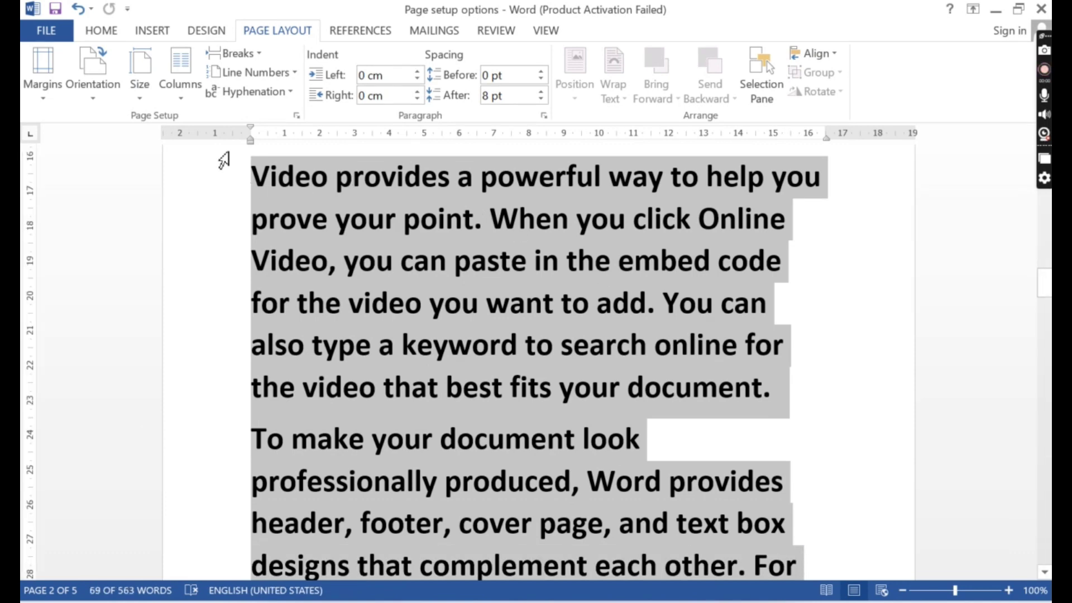
# - Try Two, Three and Left column layouts on the selection, finishing with Right
pyautogui.click(185, 96)
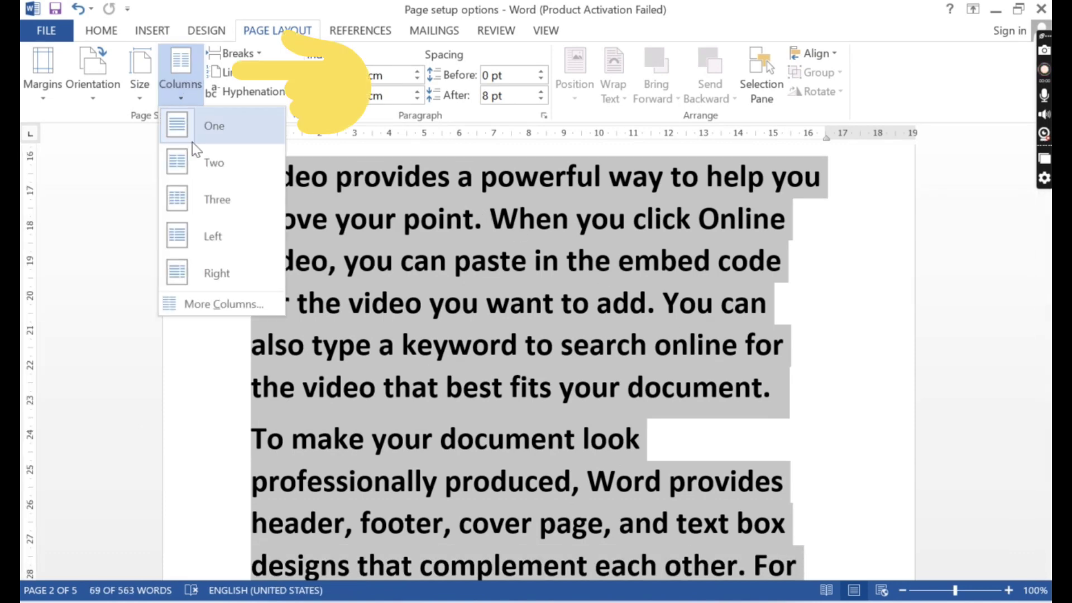
pyautogui.click(205, 164)
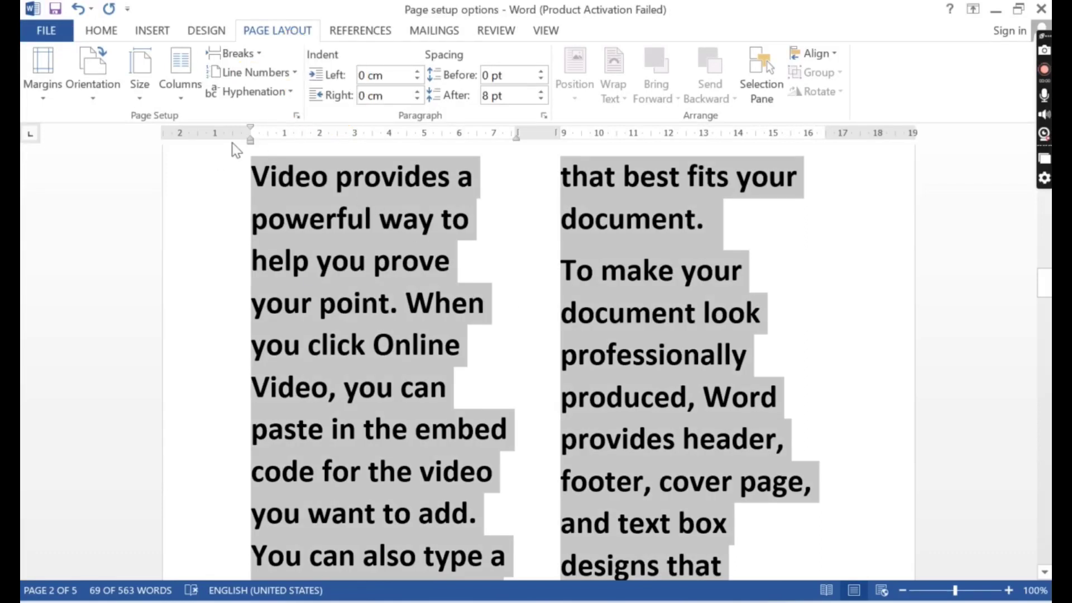
pyautogui.click(182, 94)
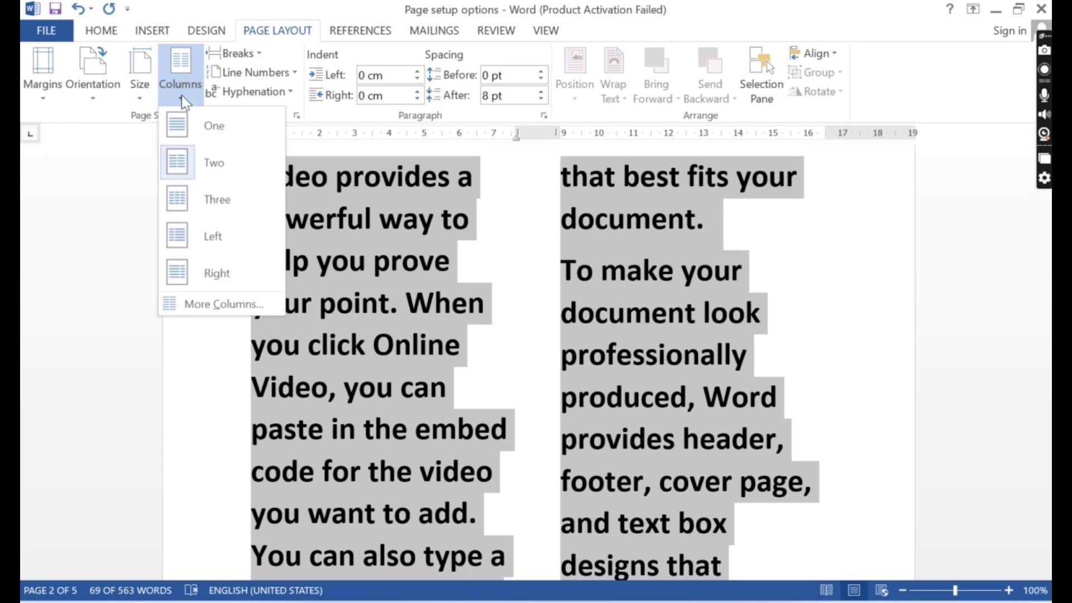
pyautogui.click(225, 203)
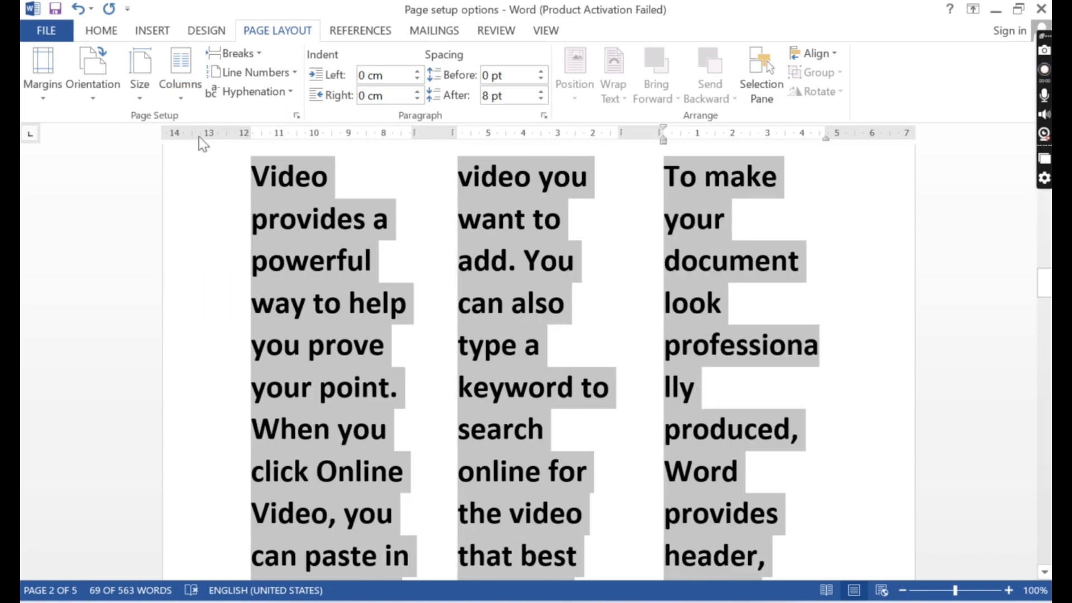
pyautogui.click(177, 84)
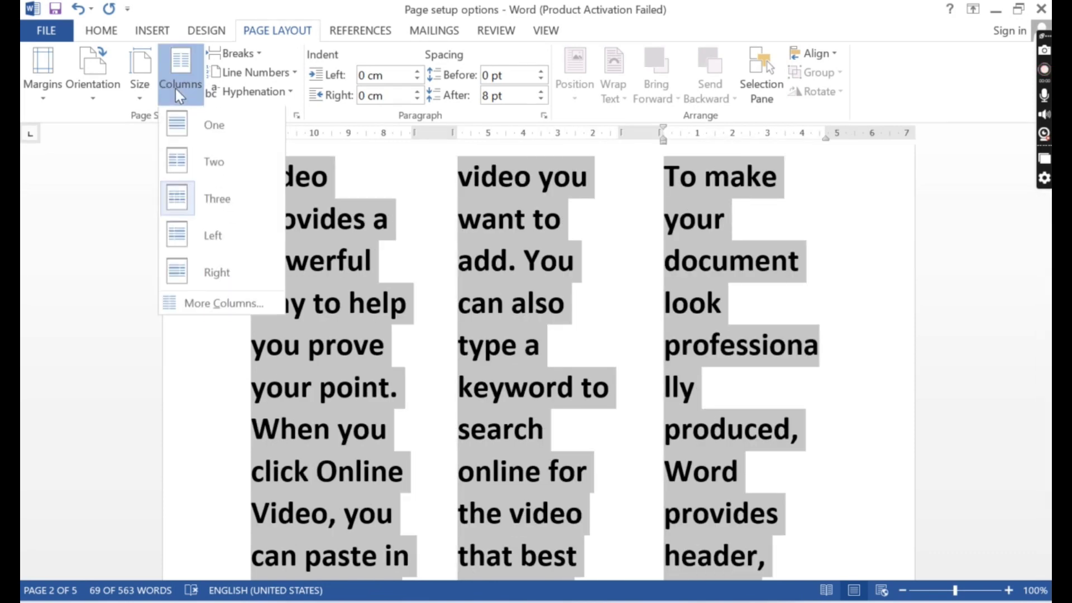
pyautogui.click(221, 238)
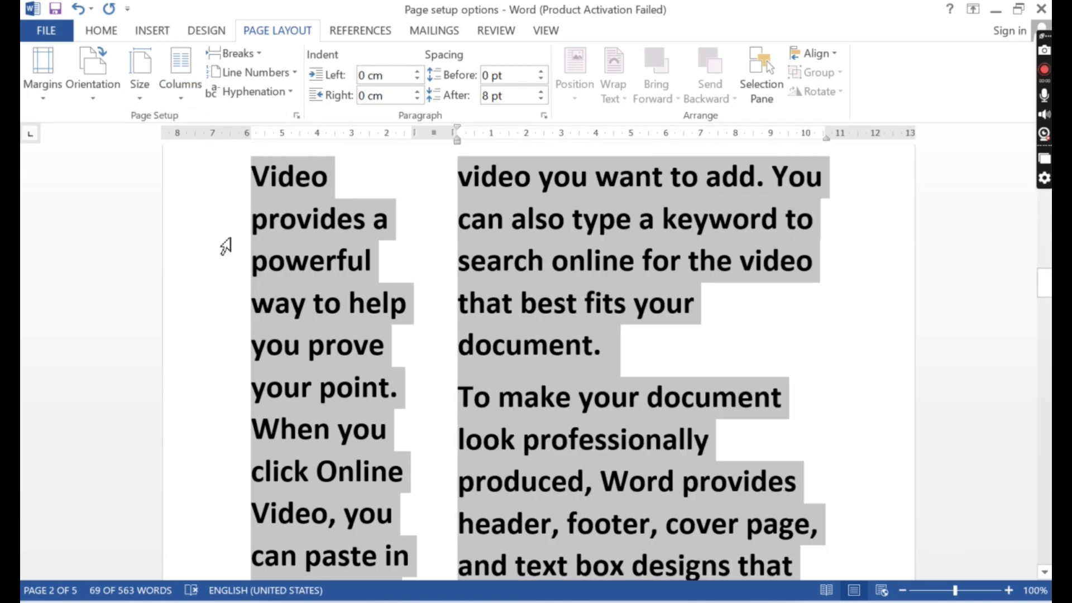
pyautogui.click(188, 82)
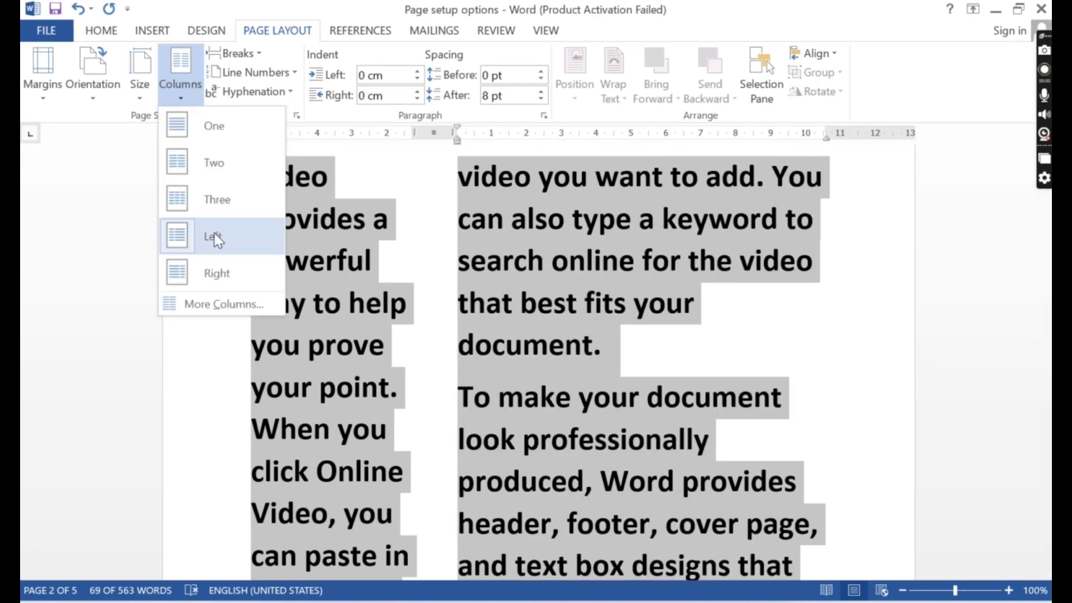
pyautogui.click(226, 275)
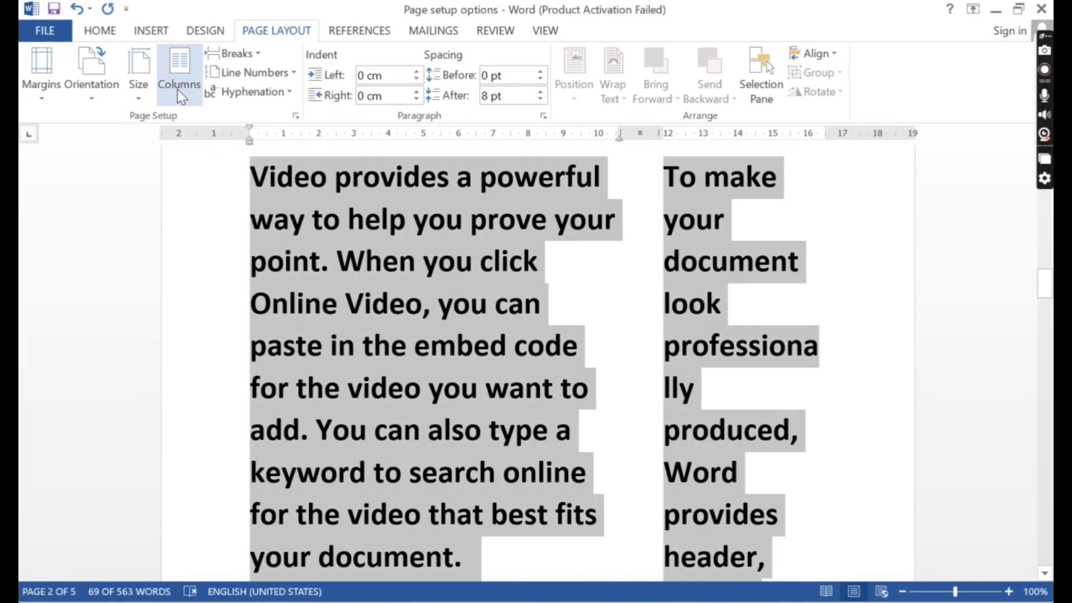
pyautogui.click(178, 89)
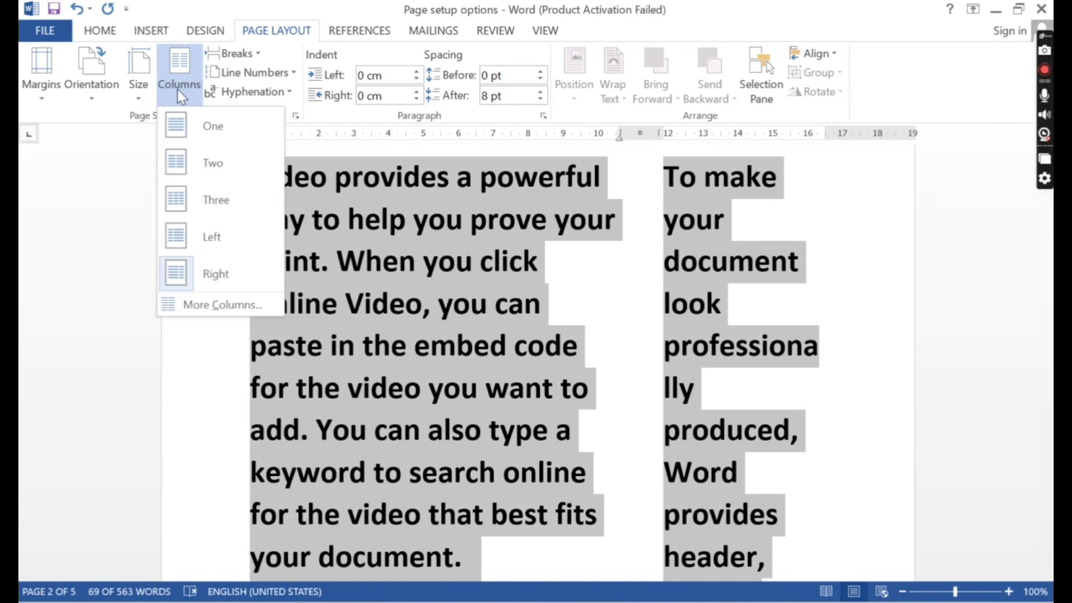
# - Set the selection to 6 left-to-right columns with a line between them
pyautogui.click(242, 308)
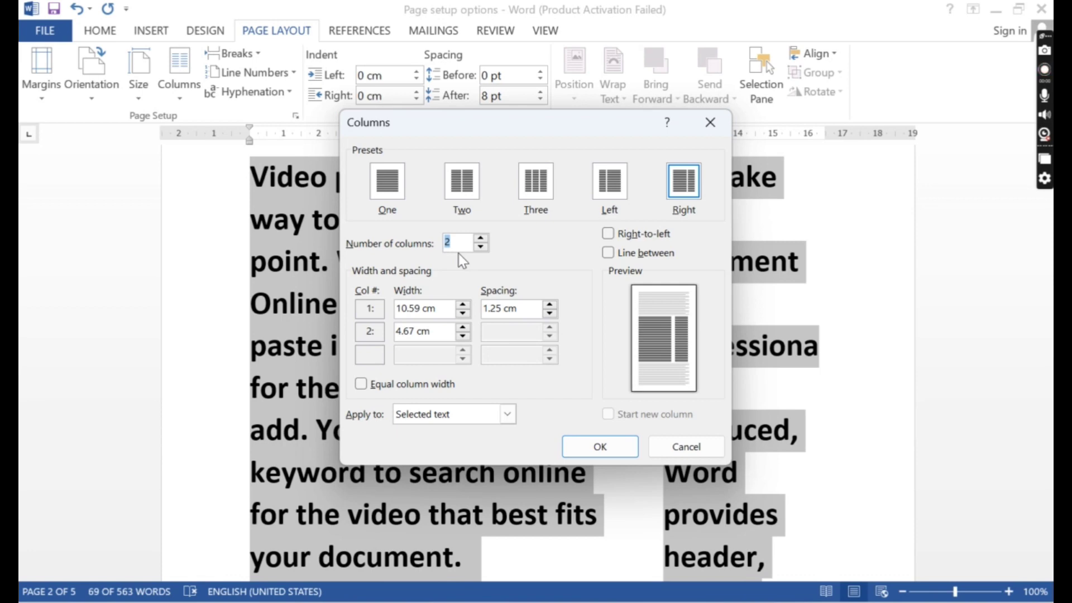
pyautogui.write('6')
pyautogui.click(673, 235)
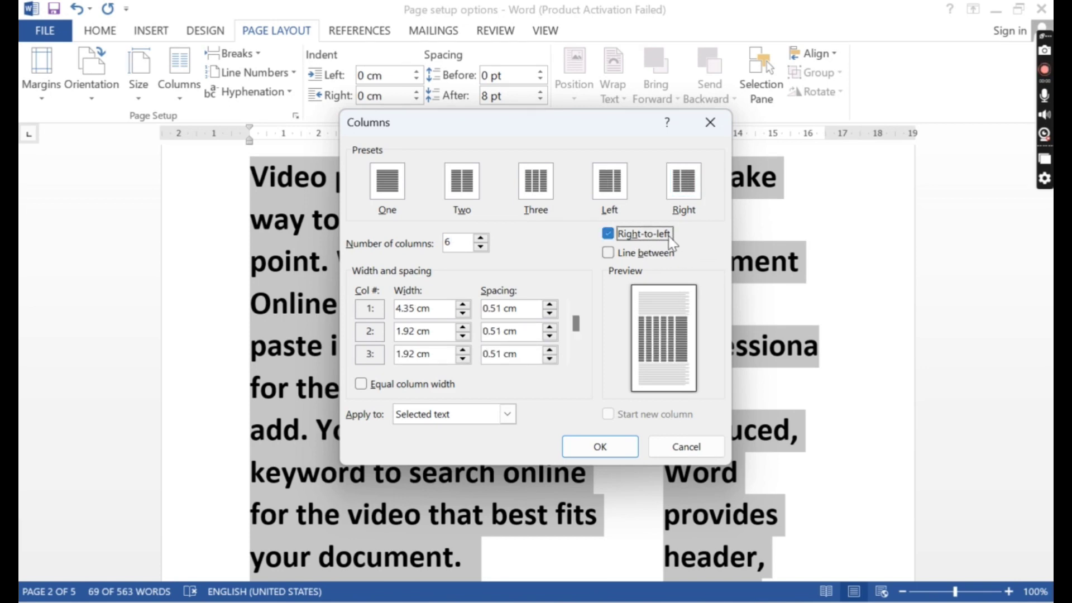
pyautogui.click(668, 236)
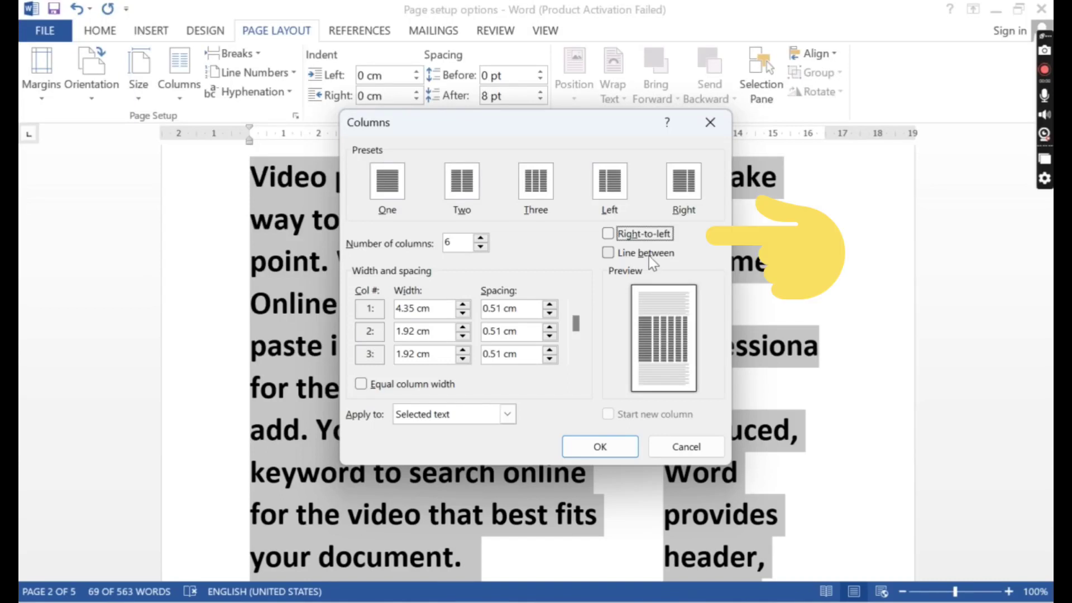
pyautogui.click(649, 257)
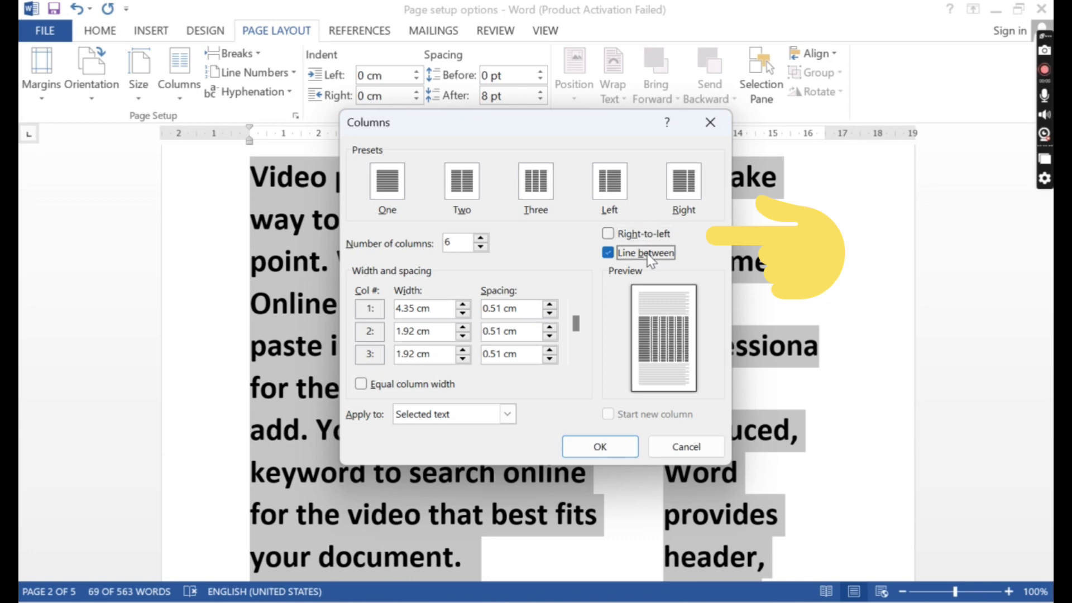
pyautogui.click(611, 452)
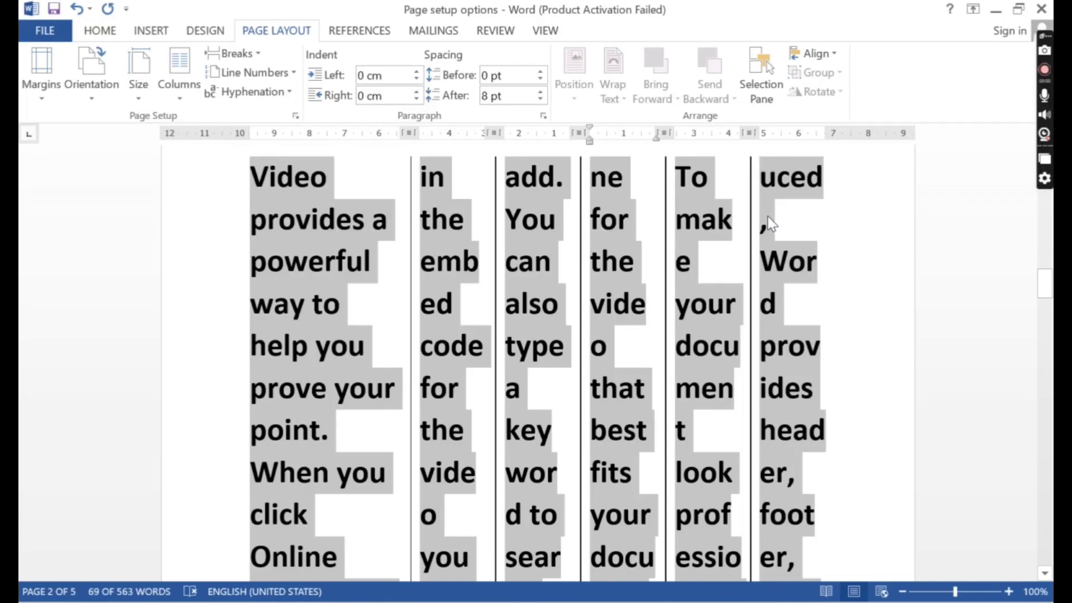
# - Reflow the Video text into two columns and scroll through to review it
pyautogui.click(187, 91)
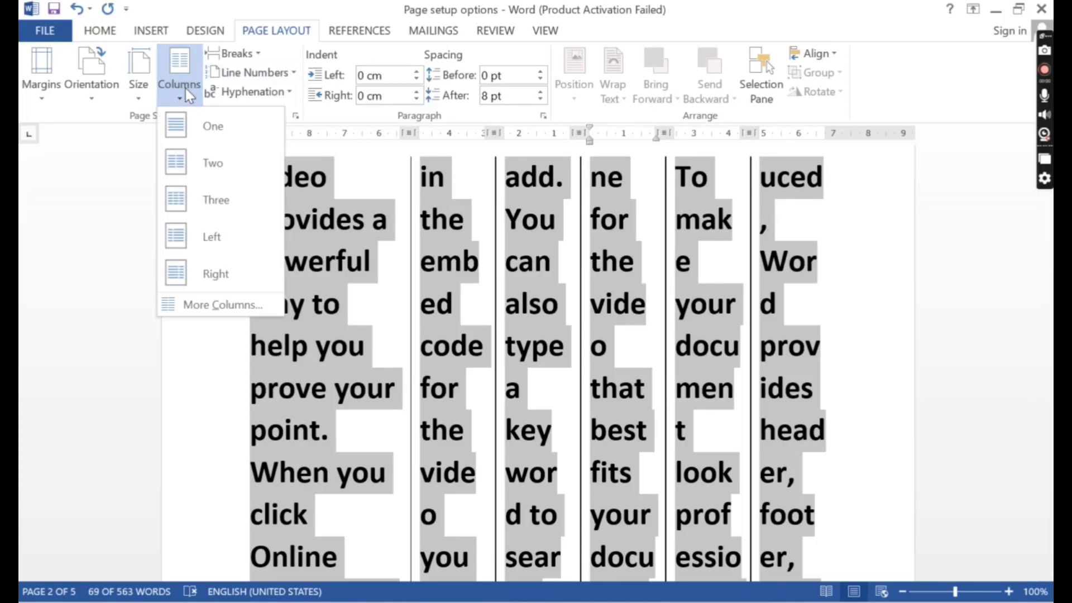
pyautogui.click(193, 164)
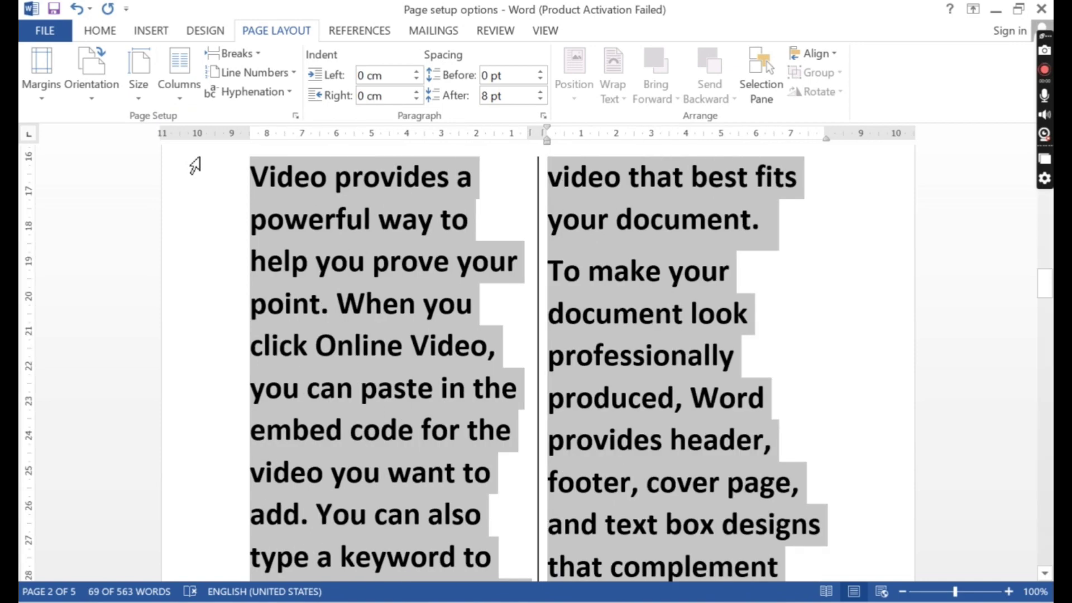
pyautogui.click(454, 224)
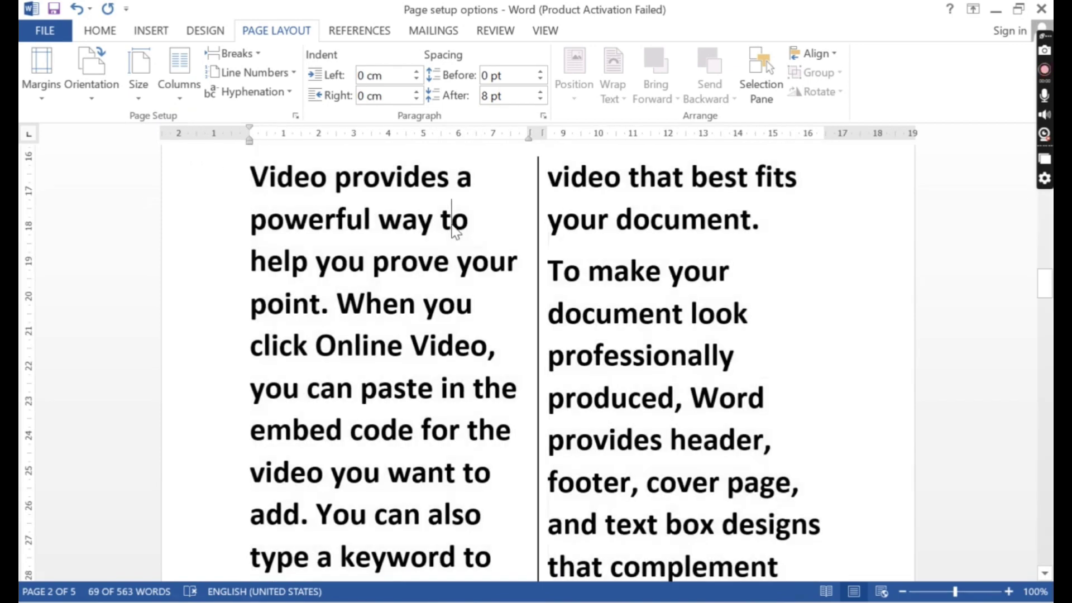
pyautogui.scroll(-2, 518, 312)
pyautogui.scroll(-1, 519, 311)
pyautogui.scroll(3, 519, 312)
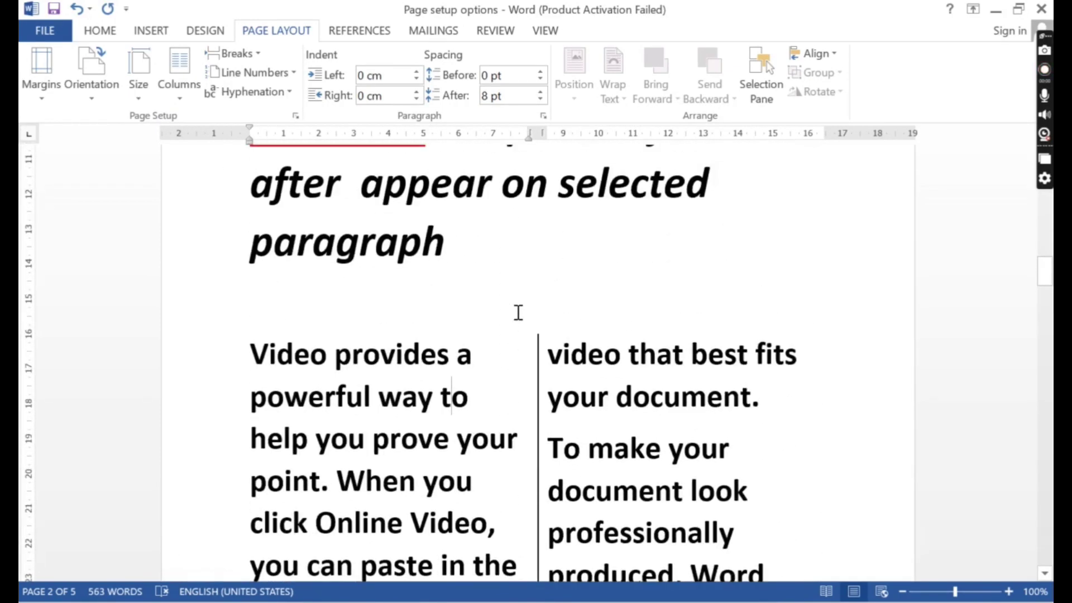
pyautogui.scroll(-2, 518, 313)
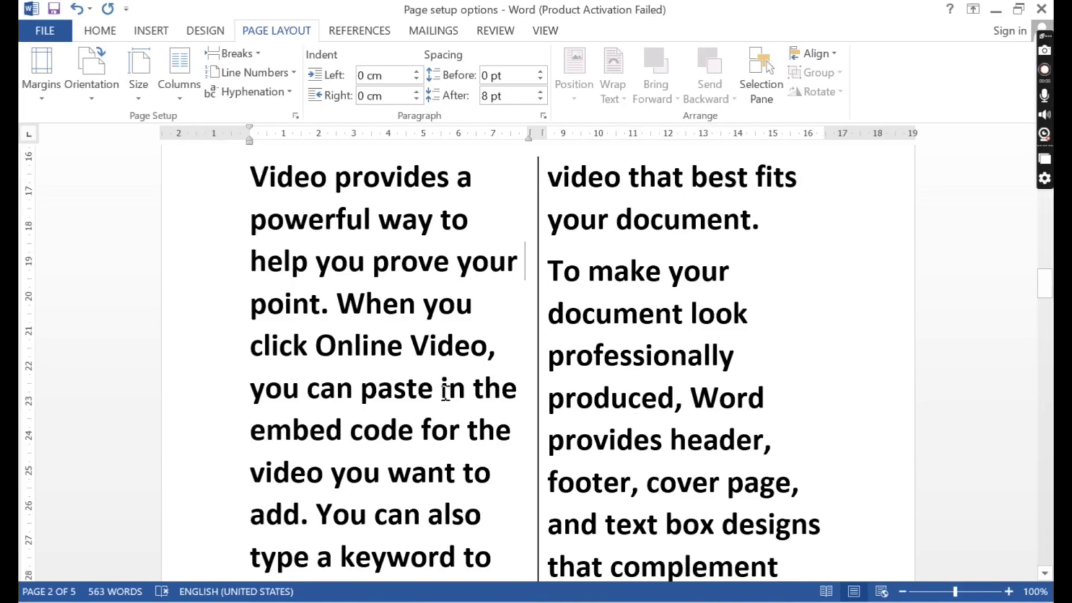
pyautogui.scroll(-5, 447, 382)
pyautogui.scroll(-6, 464, 377)
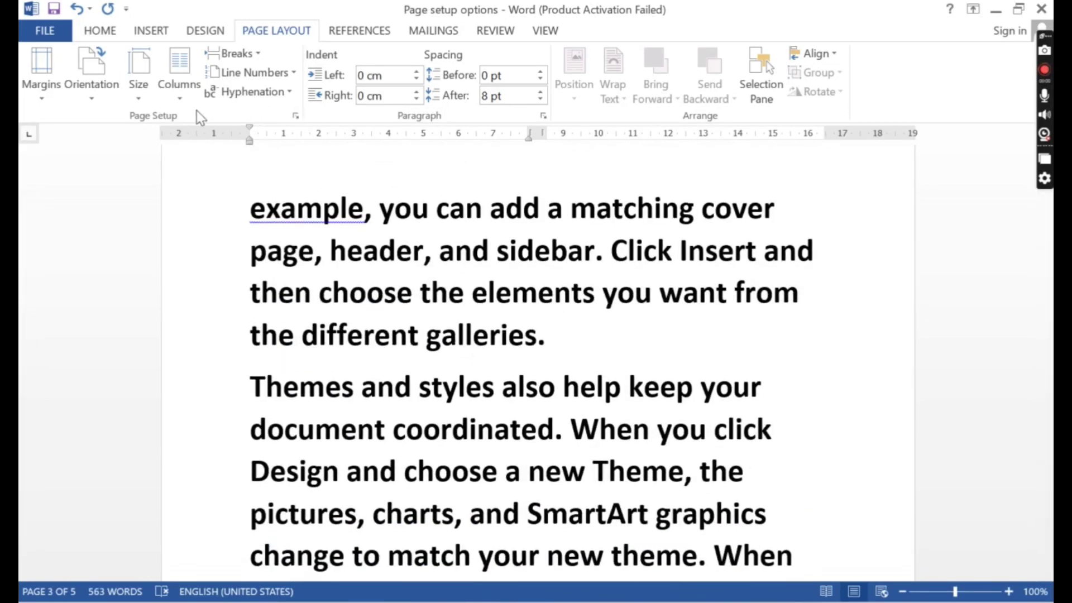
# - Reapply two columns, then change the text to three columns with dividing lines
pyautogui.click(179, 95)
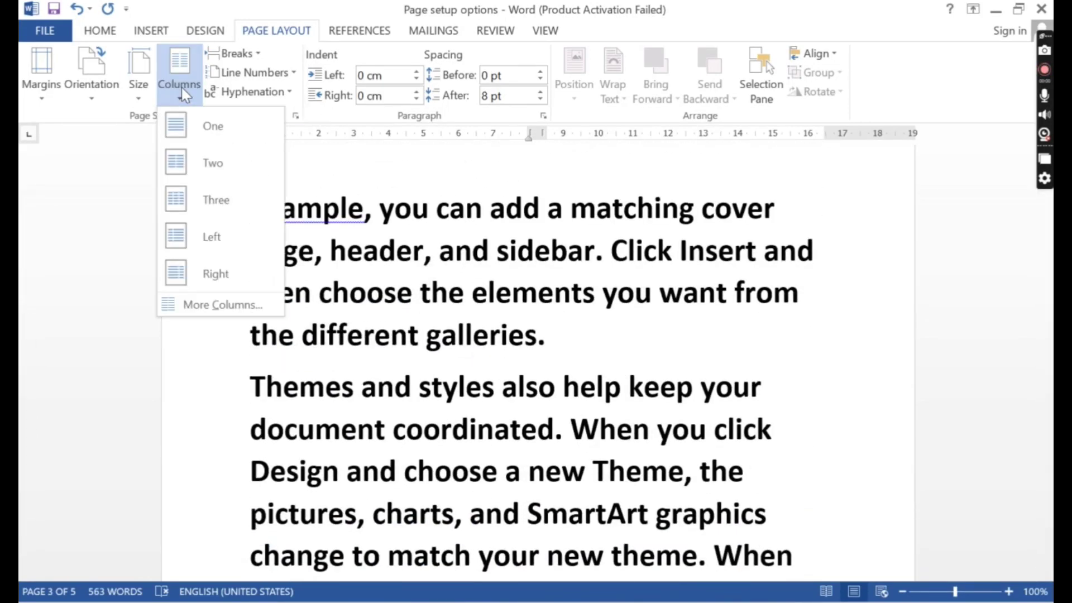
pyautogui.click(209, 163)
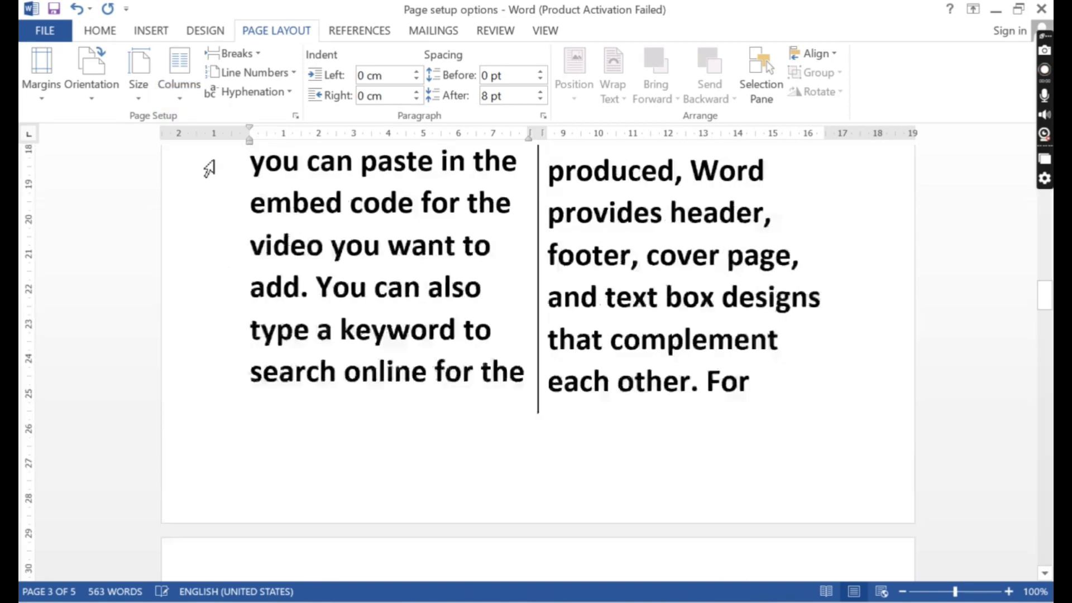
pyautogui.scroll(2, 594, 399)
pyautogui.scroll(-7, 594, 402)
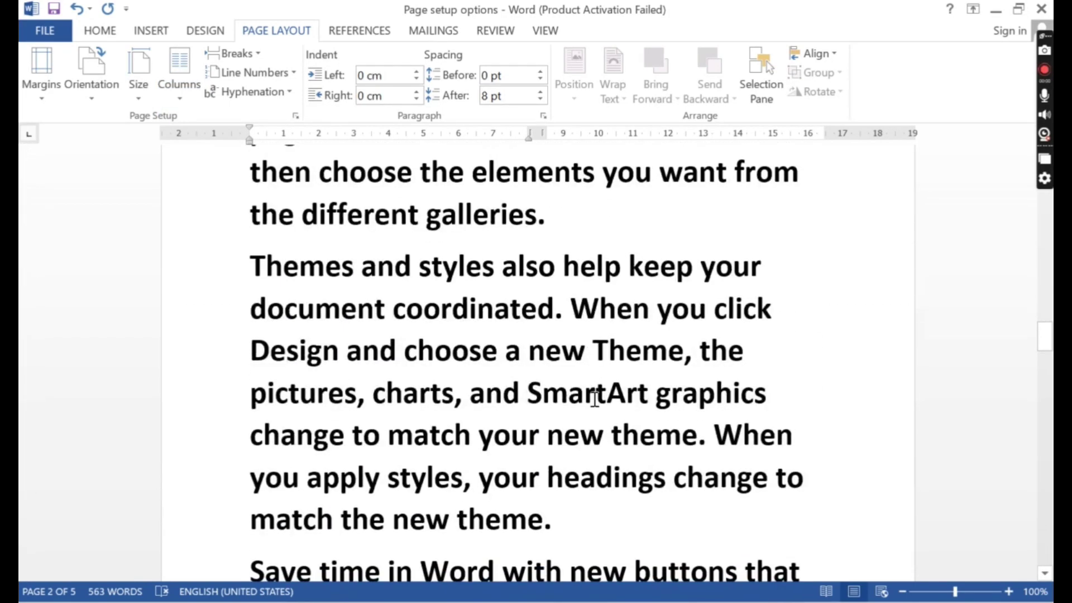
pyautogui.click(183, 94)
pyautogui.click(222, 206)
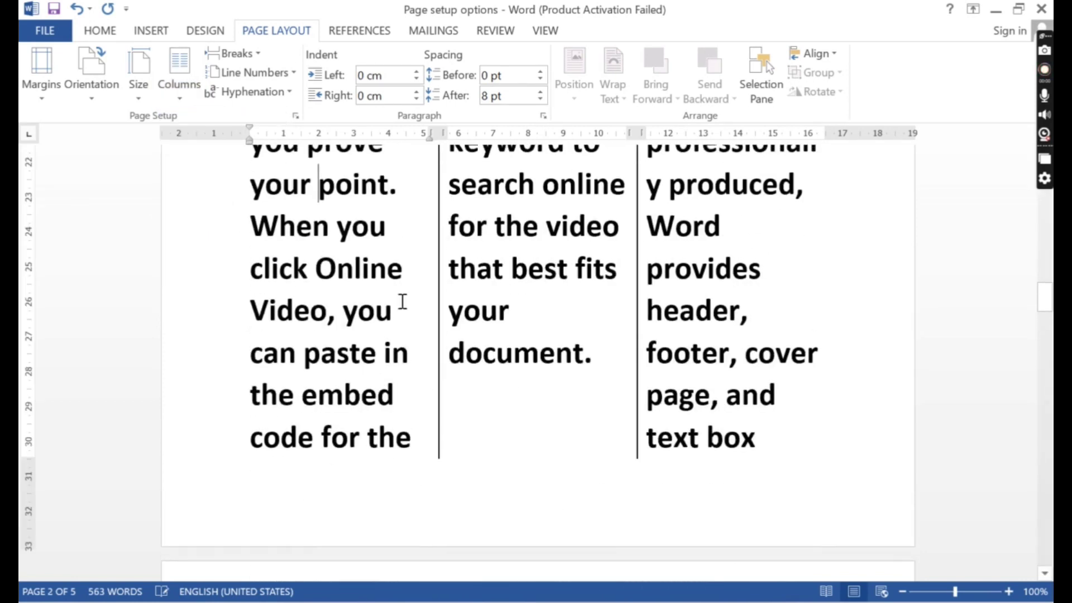
pyautogui.scroll(3, 497, 341)
pyautogui.scroll(2, 496, 341)
pyautogui.scroll(-1, 496, 341)
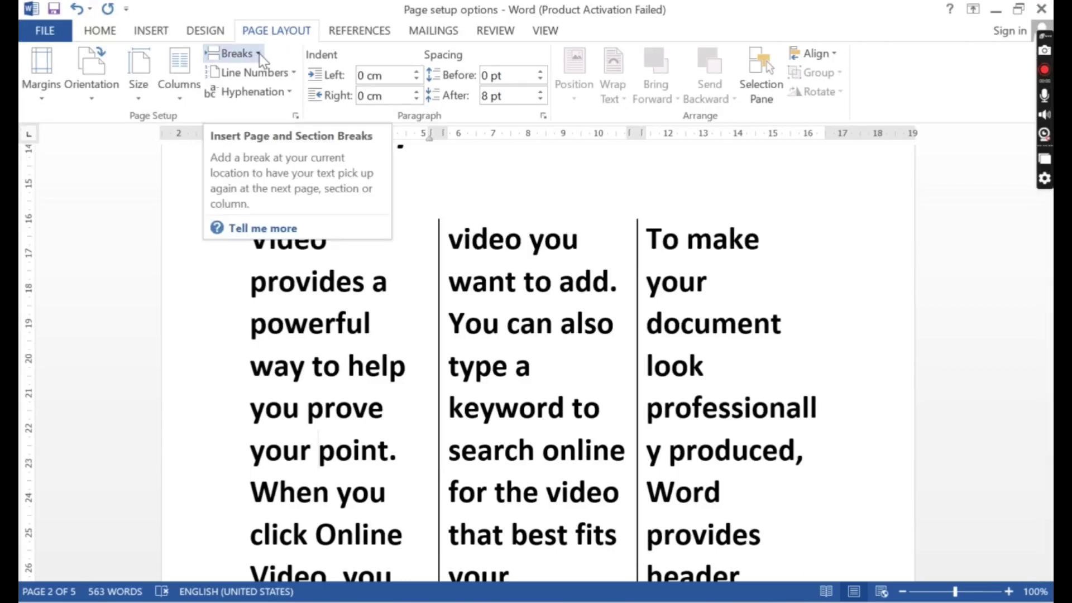
# - Insert a Page break right before 'Save time in Word', leaving the document at 6 pages
pyautogui.scroll(-8, 375, 354)
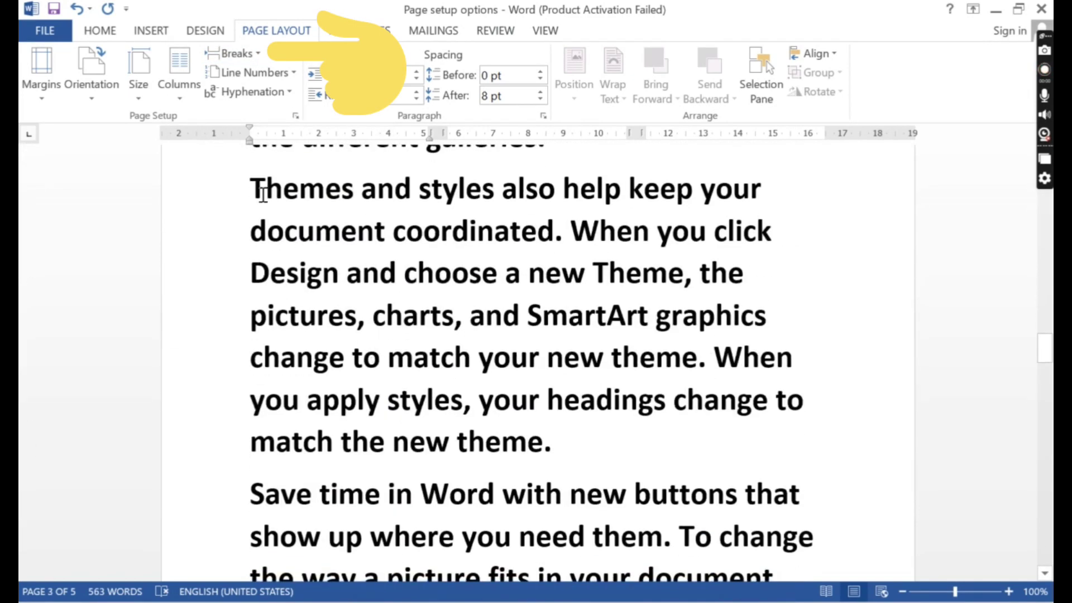
pyautogui.scroll(-2, 282, 445)
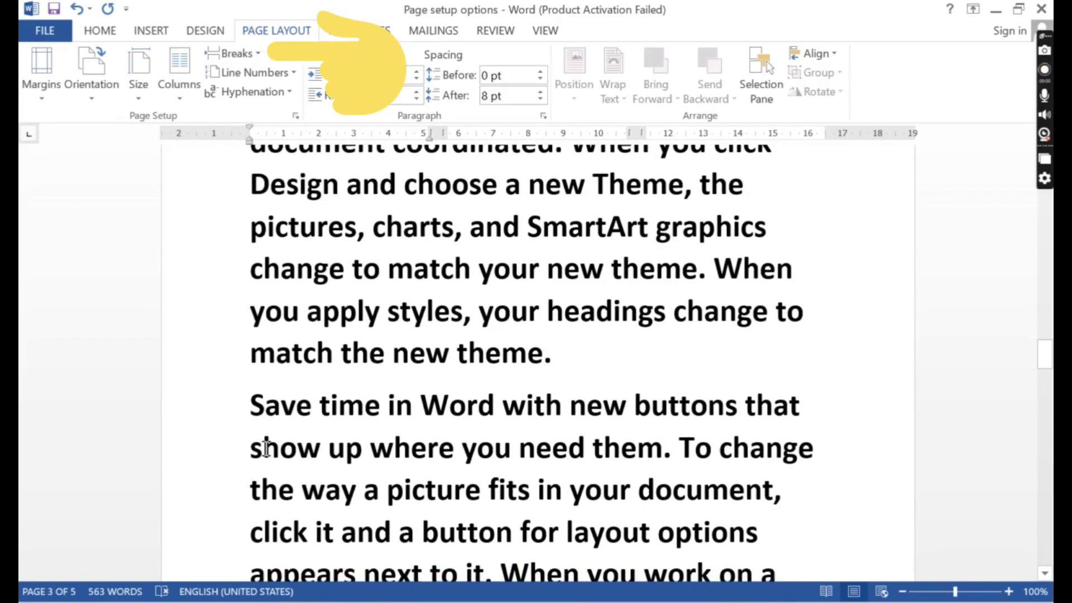
pyautogui.click(250, 413)
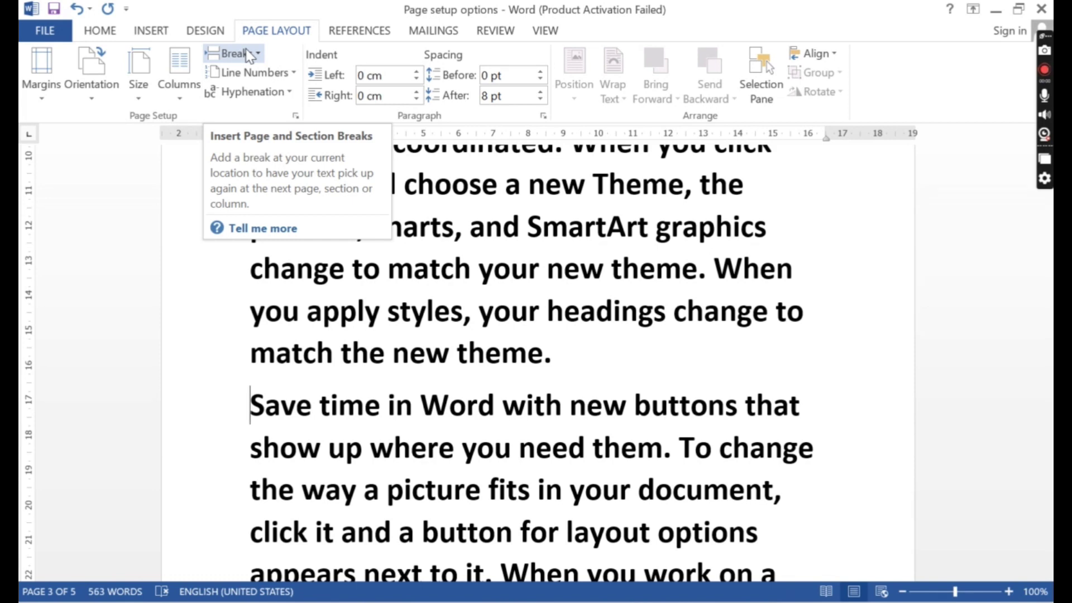
pyautogui.click(158, 34)
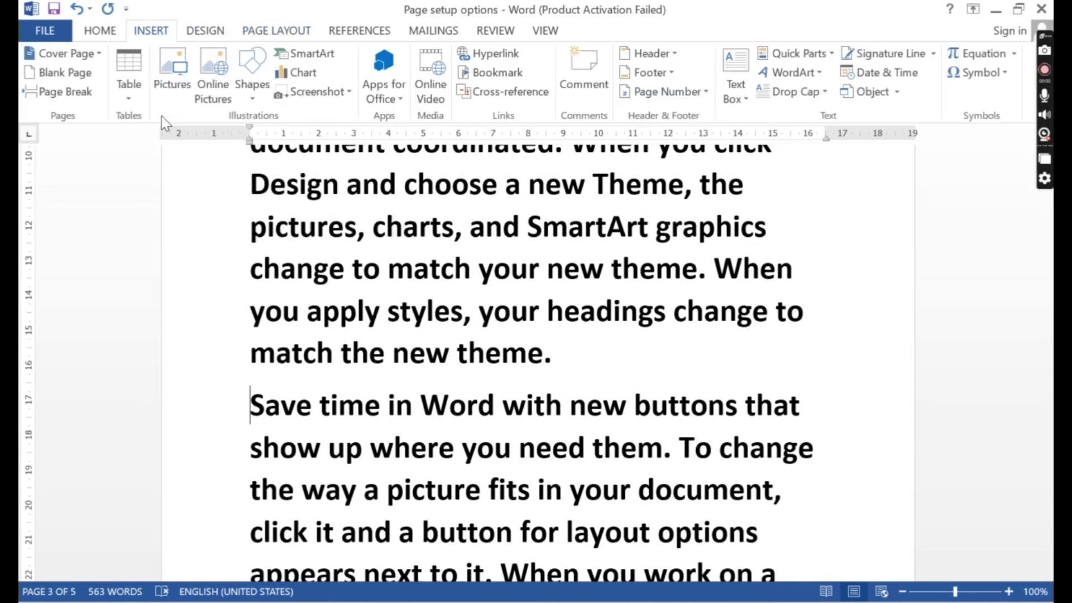
pyautogui.click(271, 32)
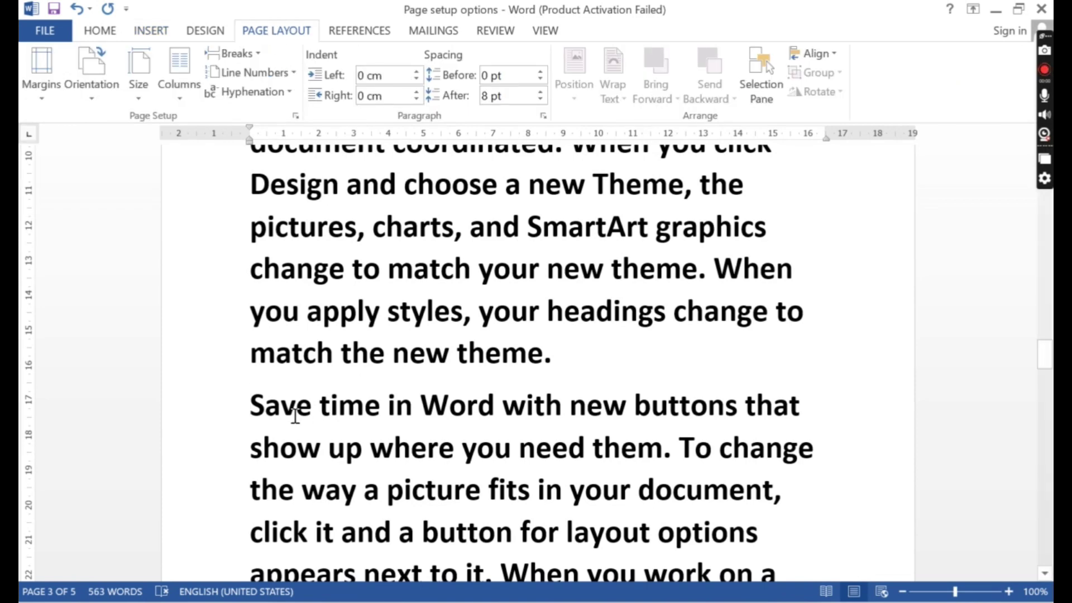
pyautogui.click(260, 55)
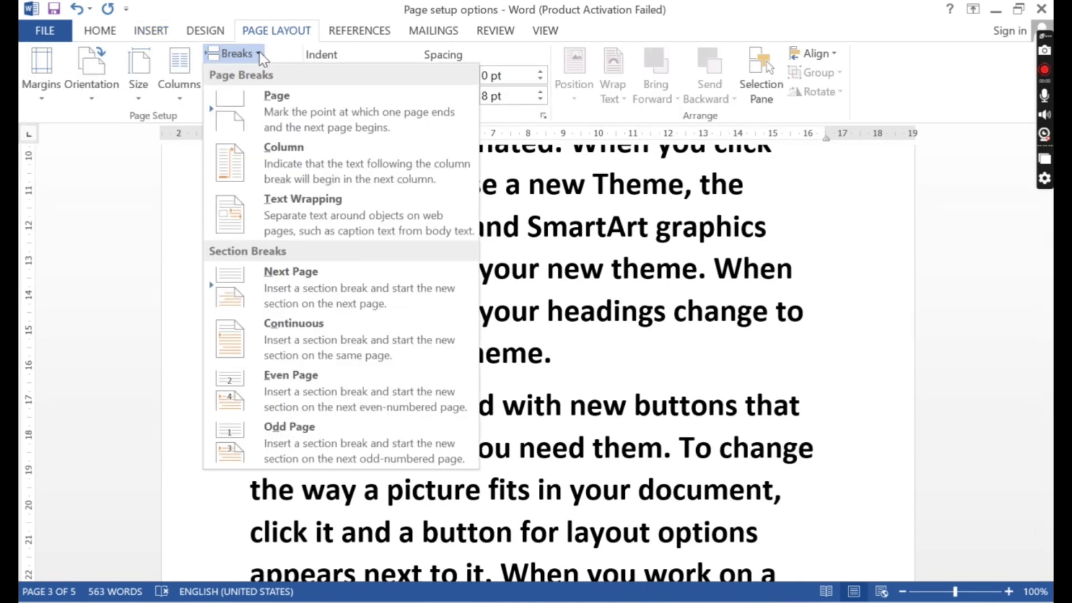
pyautogui.click(294, 119)
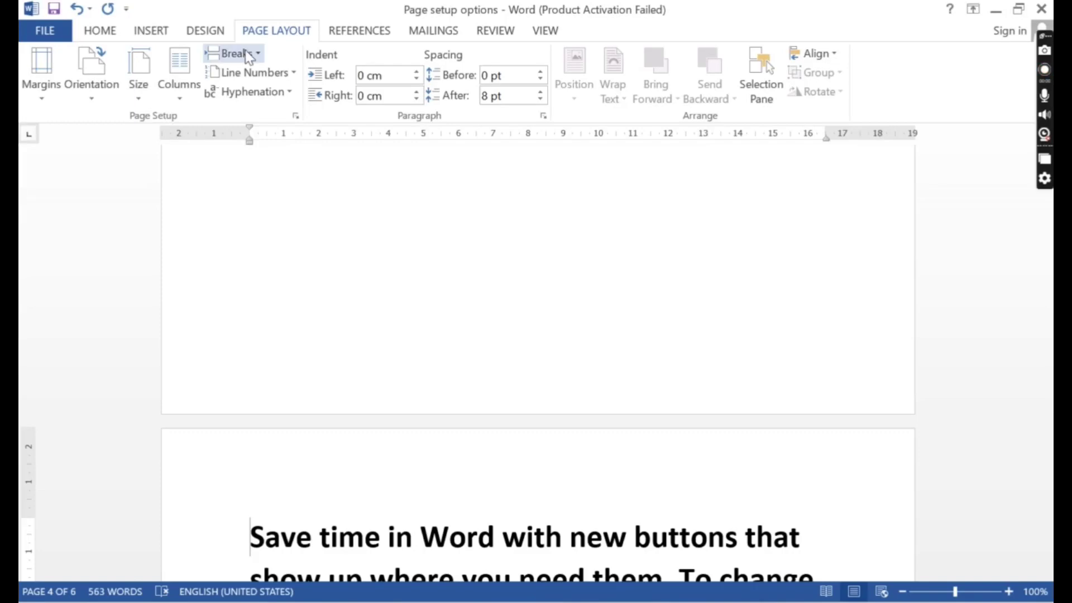
# - Insert a Column break so the text after 'way to help' moves to the next column
pyautogui.scroll(10, 313, 340)
pyautogui.scroll(10, 316, 339)
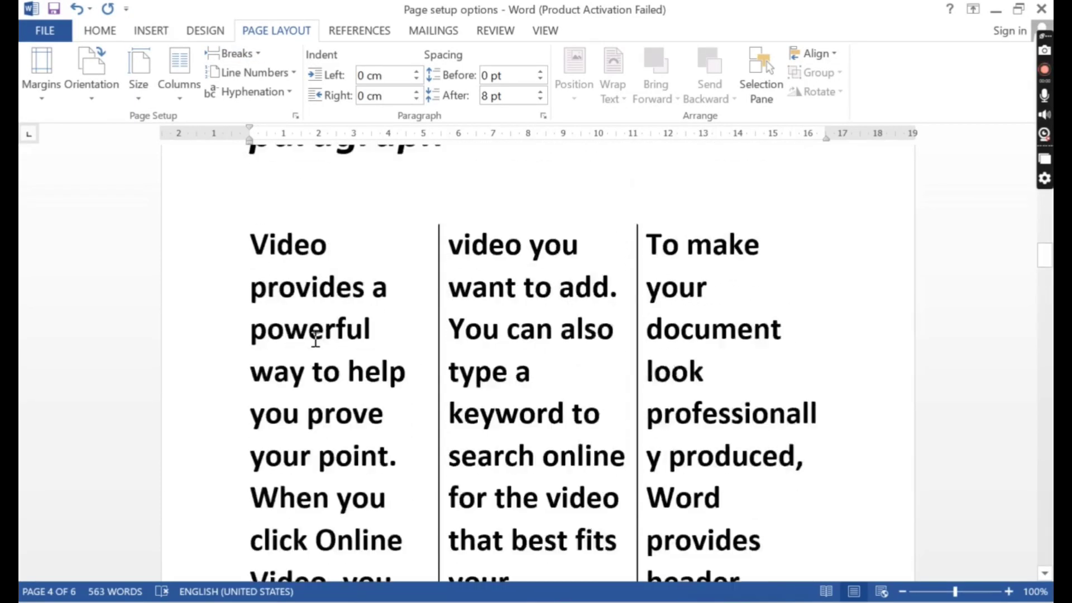
pyautogui.scroll(-3, 316, 339)
pyautogui.scroll(1, 314, 341)
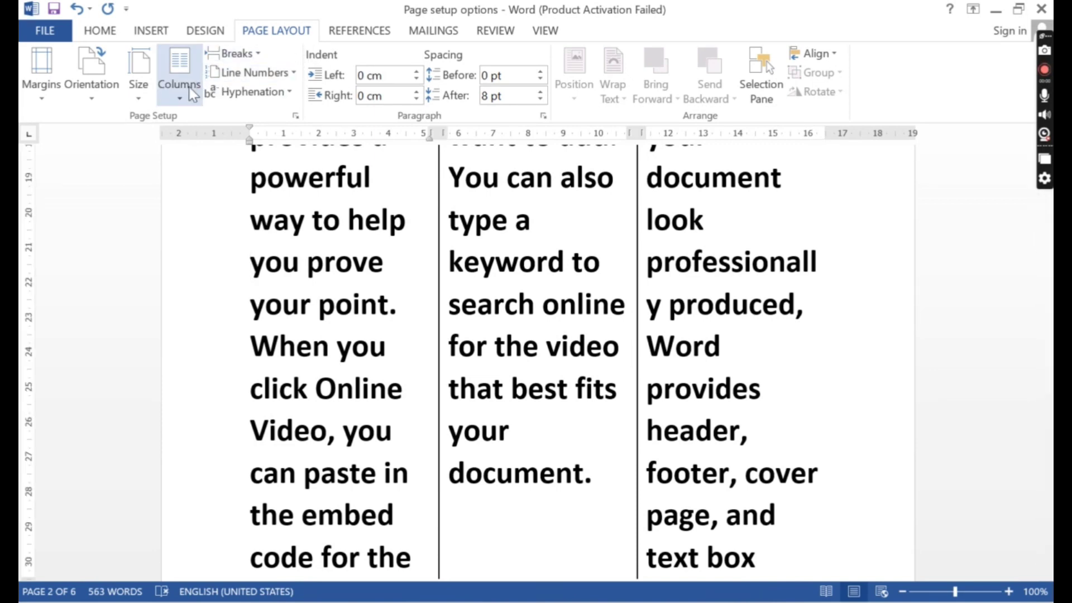
pyautogui.click(256, 54)
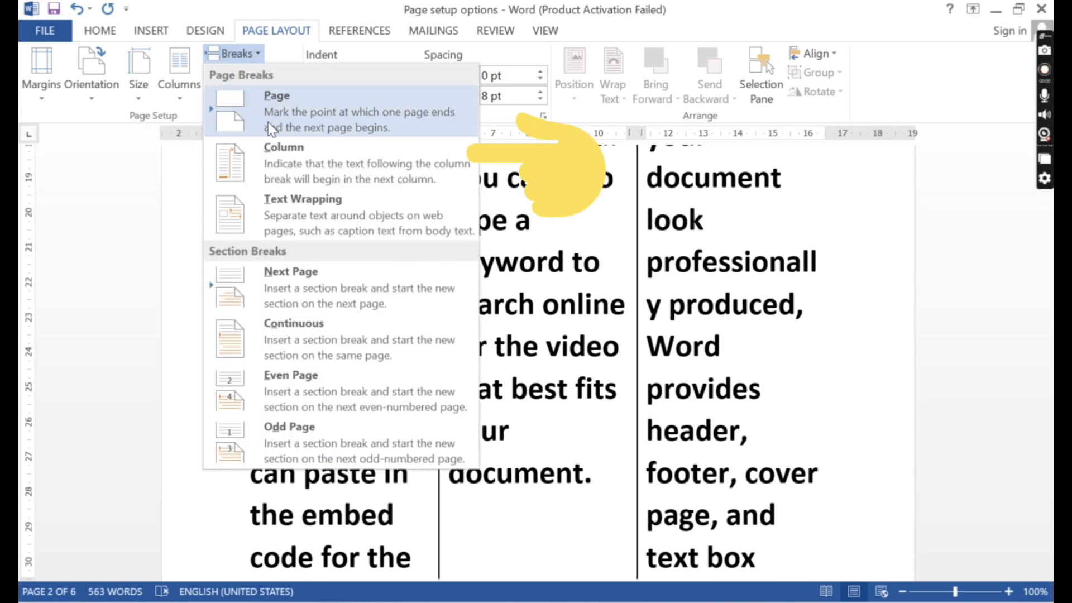
pyautogui.click(279, 158)
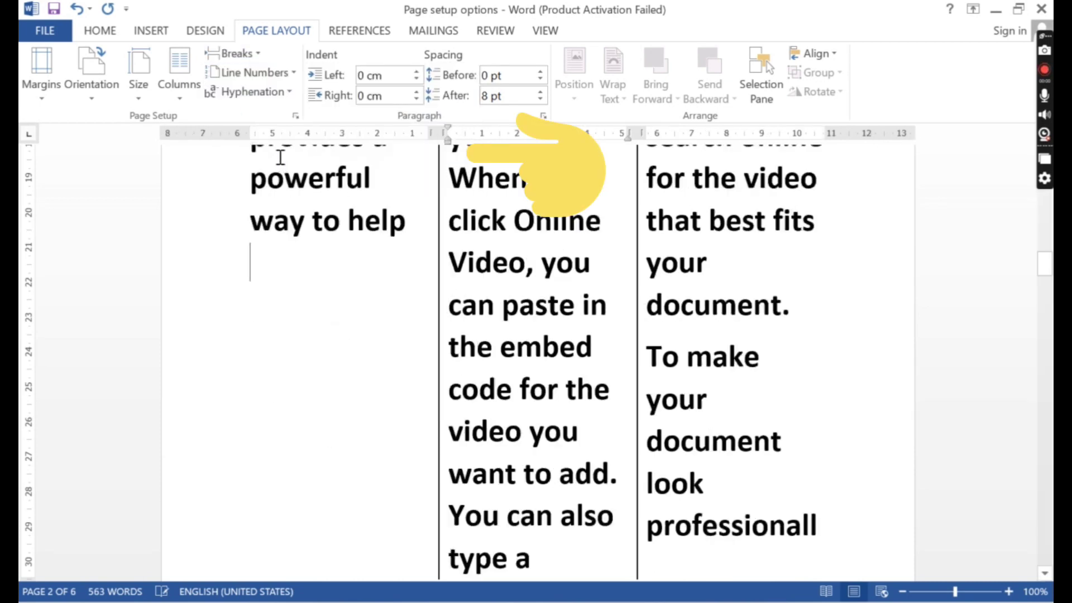
# - Scroll down to the Line numbers and Hyphenation descriptions on page 2
pyautogui.scroll(-3, 348, 426)
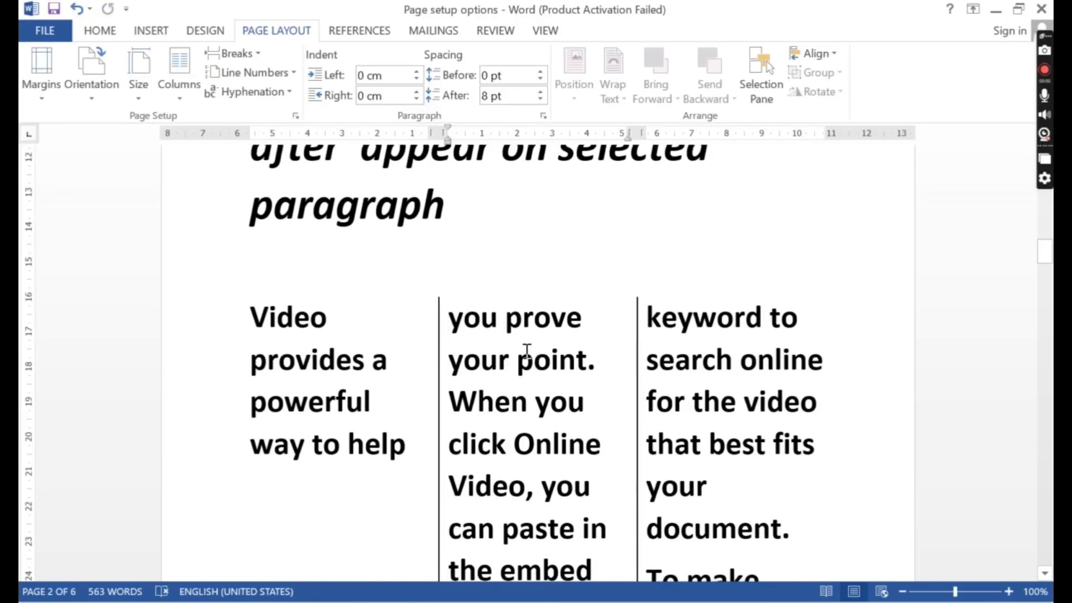
pyautogui.scroll(-20, 526, 350)
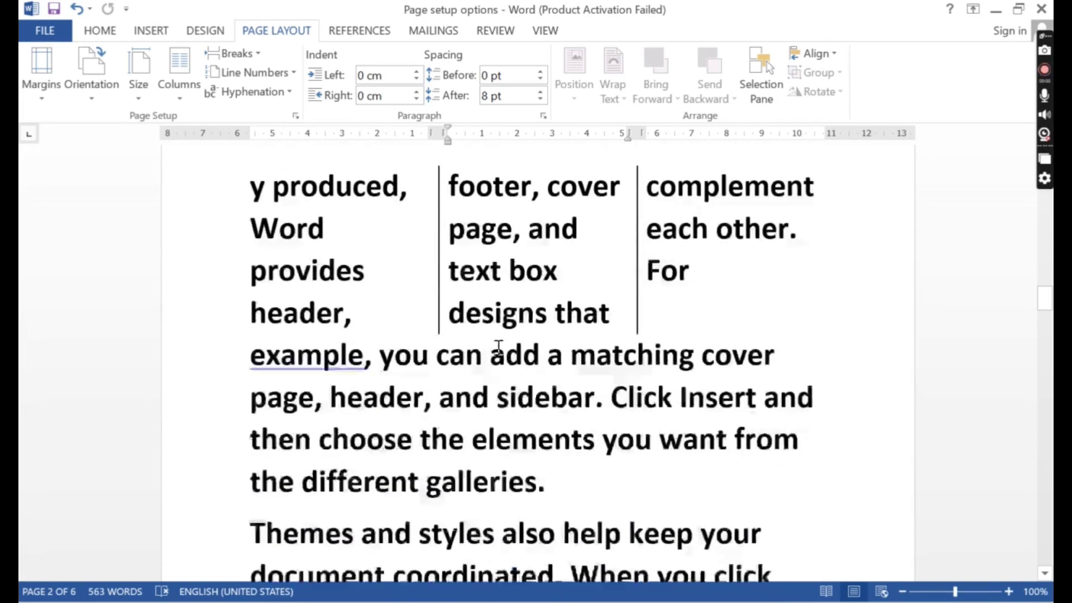
pyautogui.scroll(-10, 498, 348)
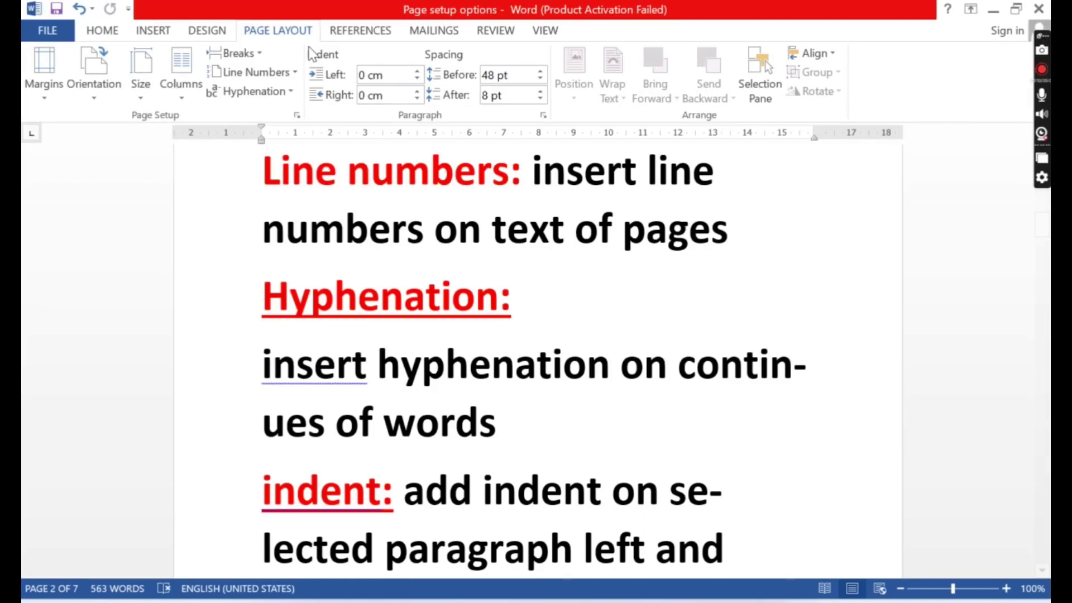
# - Apply Continuous line numbering and scroll to see the numbered lines
pyautogui.click(294, 73)
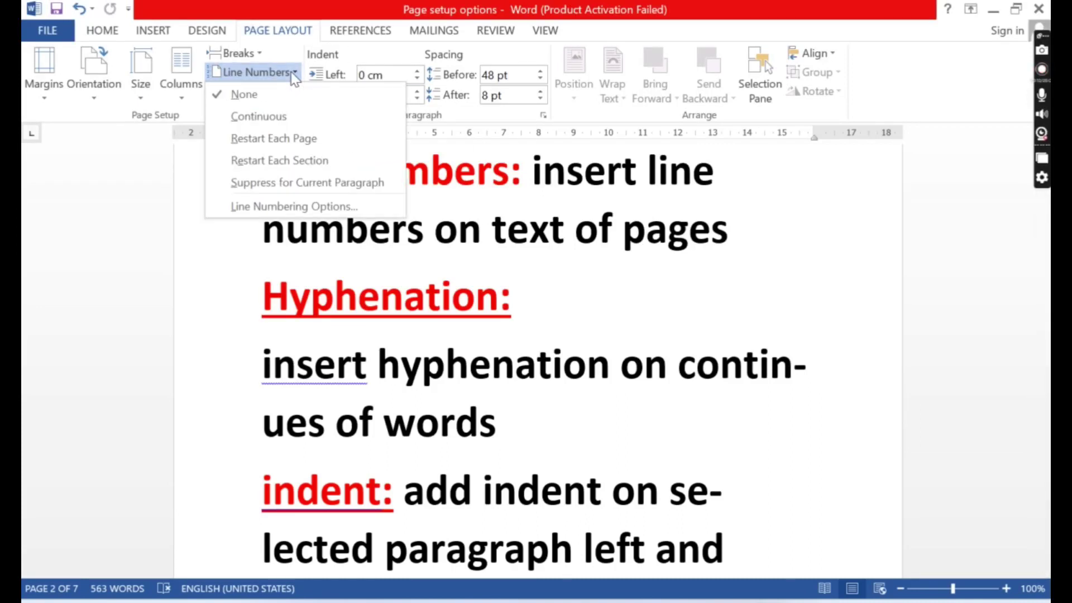
pyautogui.click(279, 118)
pyautogui.scroll(-10, 279, 151)
pyautogui.scroll(5, 390, 314)
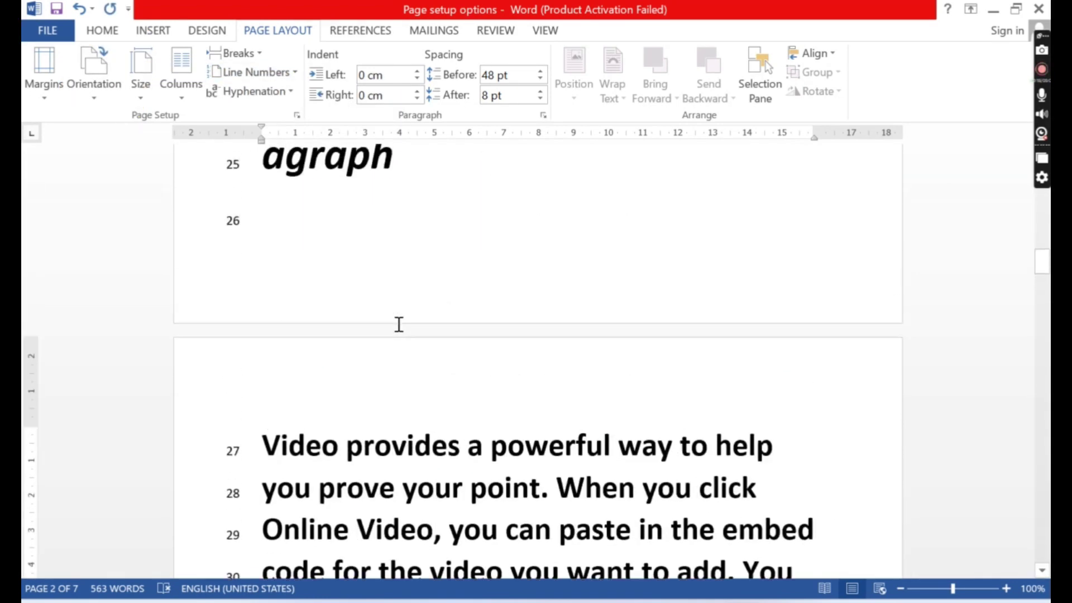
pyautogui.scroll(10, 398, 324)
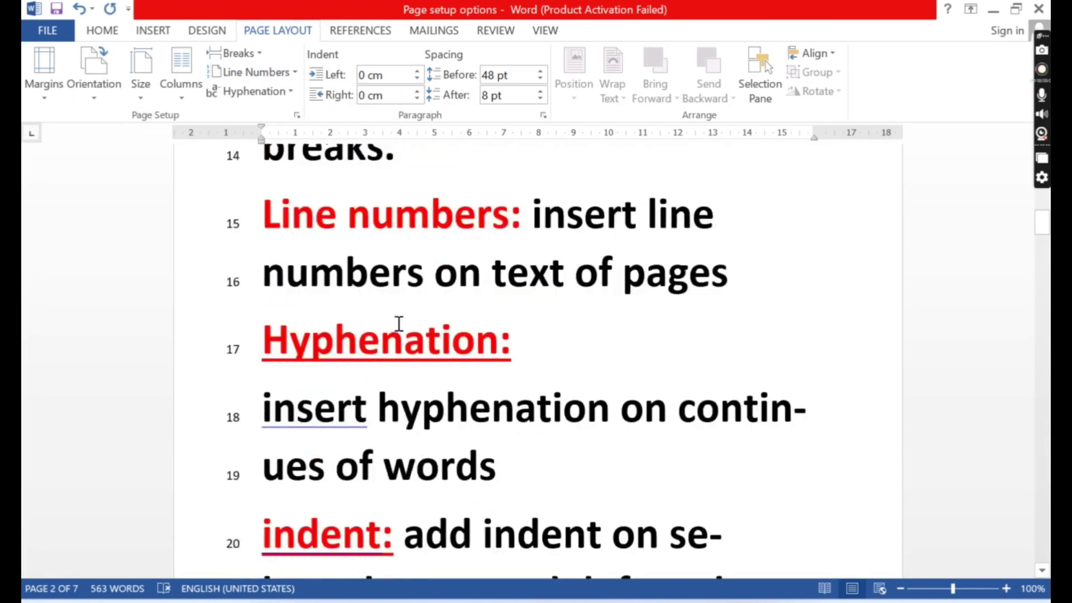
pyautogui.scroll(15, 399, 324)
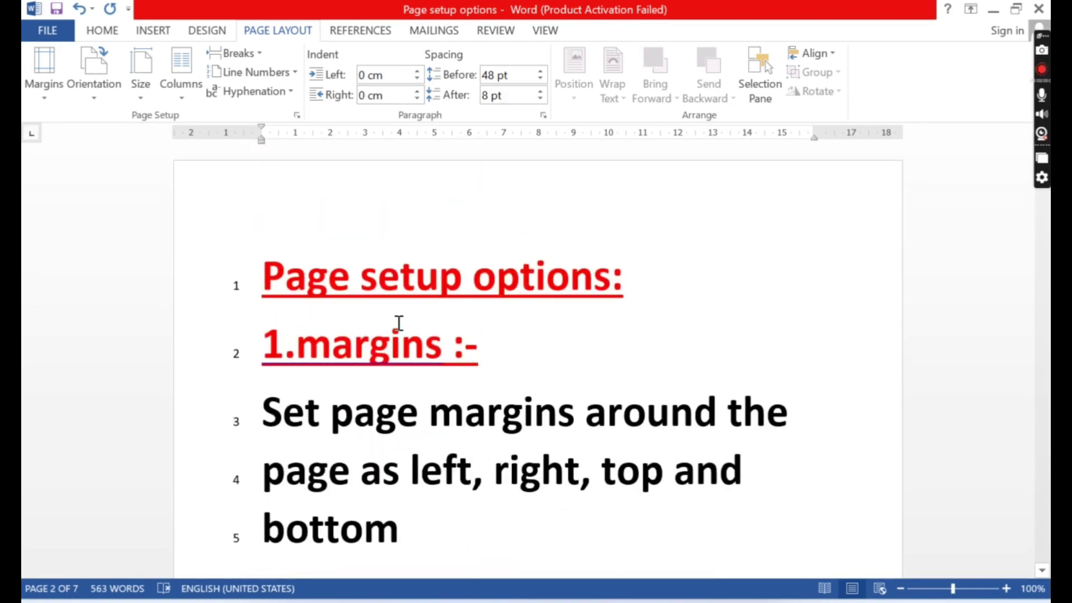
pyautogui.scroll(-10, 399, 324)
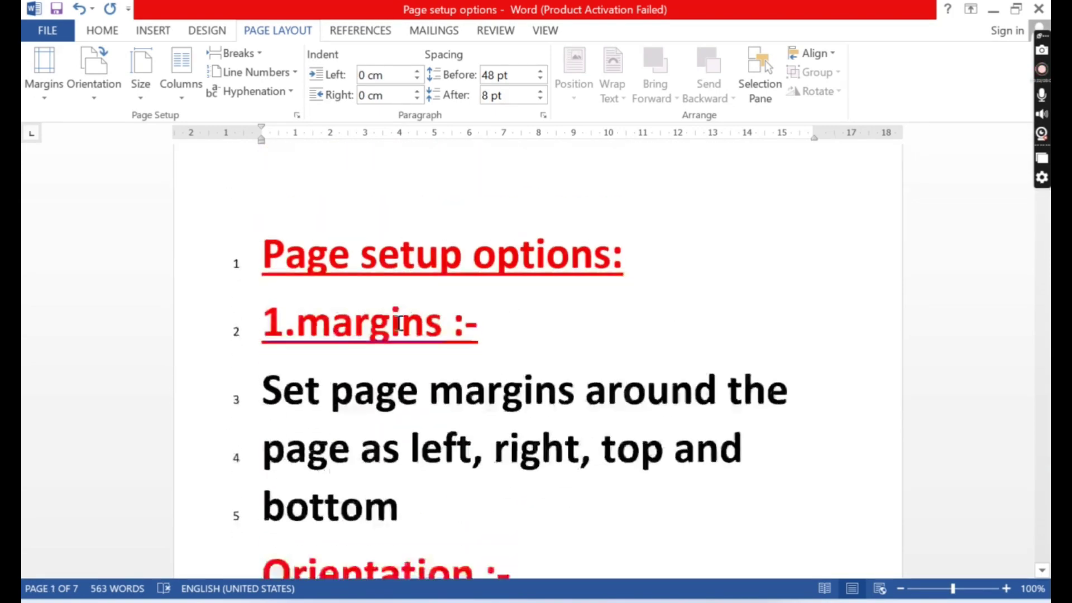
pyautogui.scroll(-15, 399, 324)
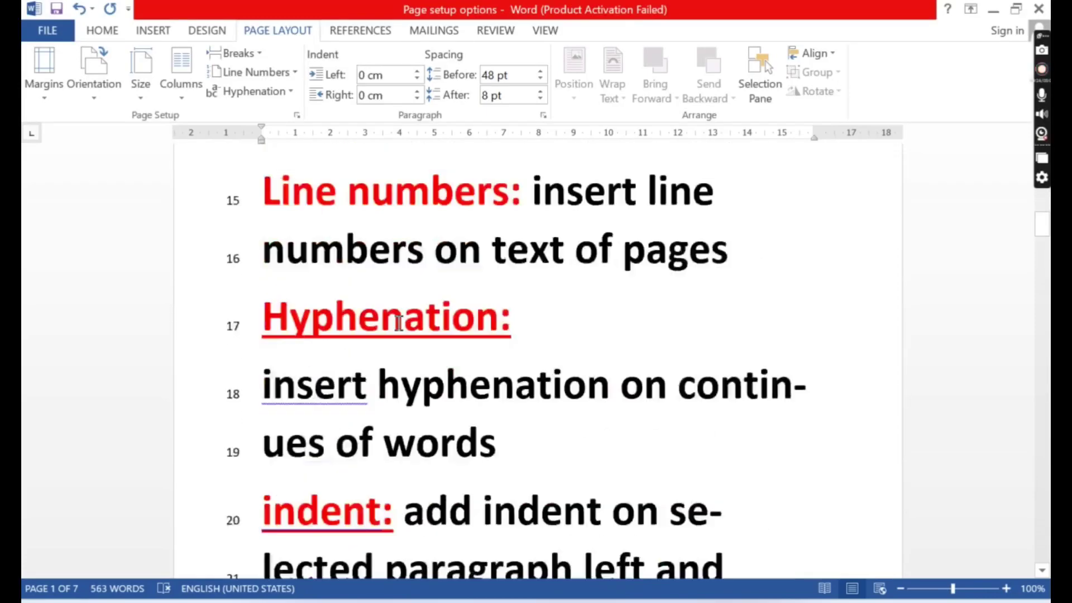
pyautogui.scroll(-15, 398, 324)
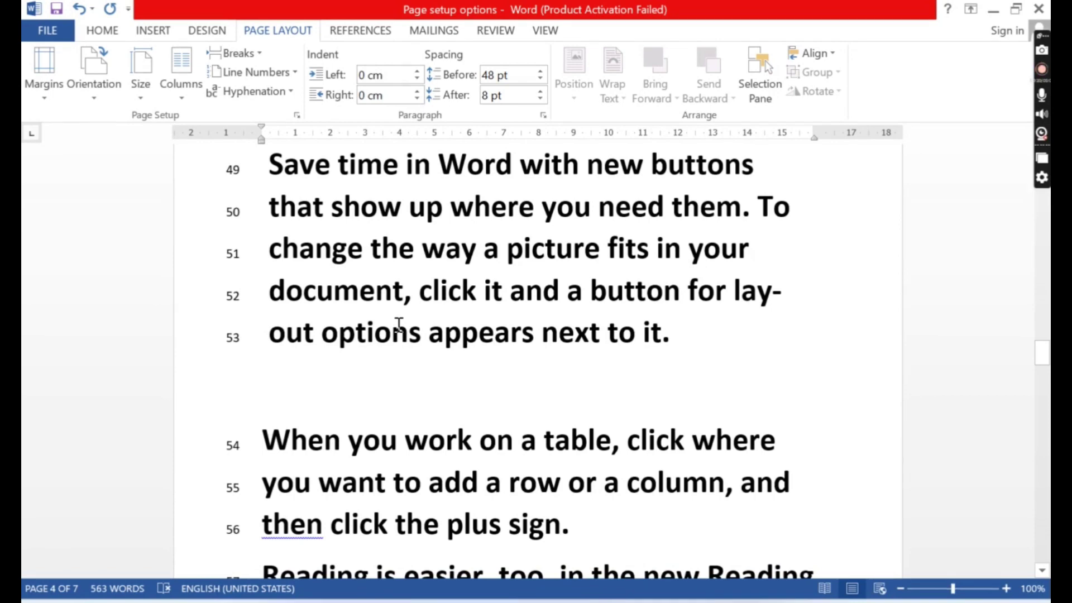
# - Switch the line numbering to Restart Each Page
pyautogui.click(296, 73)
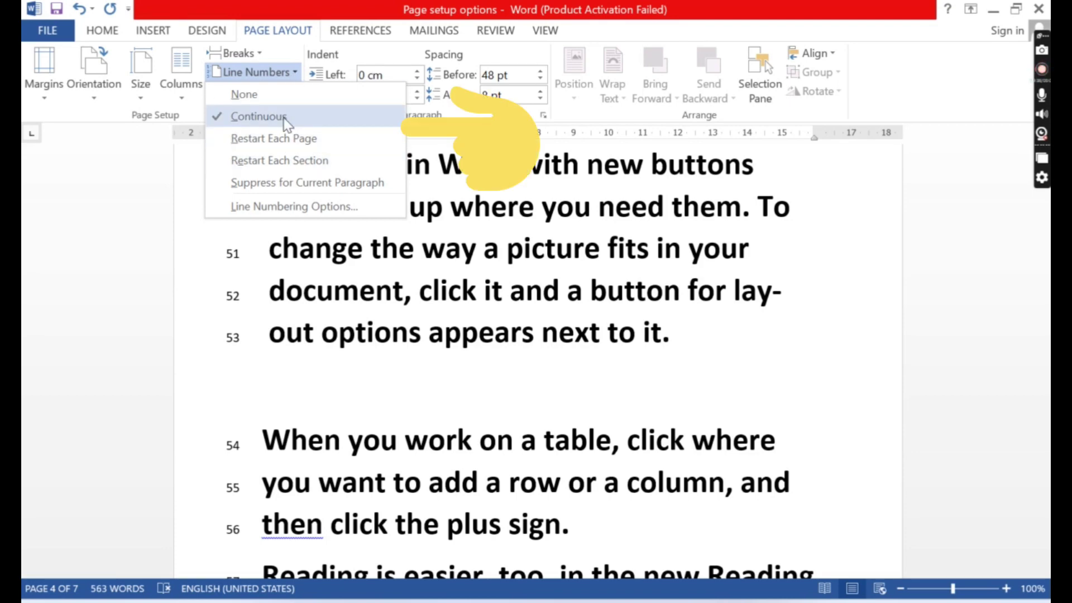
pyautogui.click(301, 139)
pyautogui.scroll(5, 455, 329)
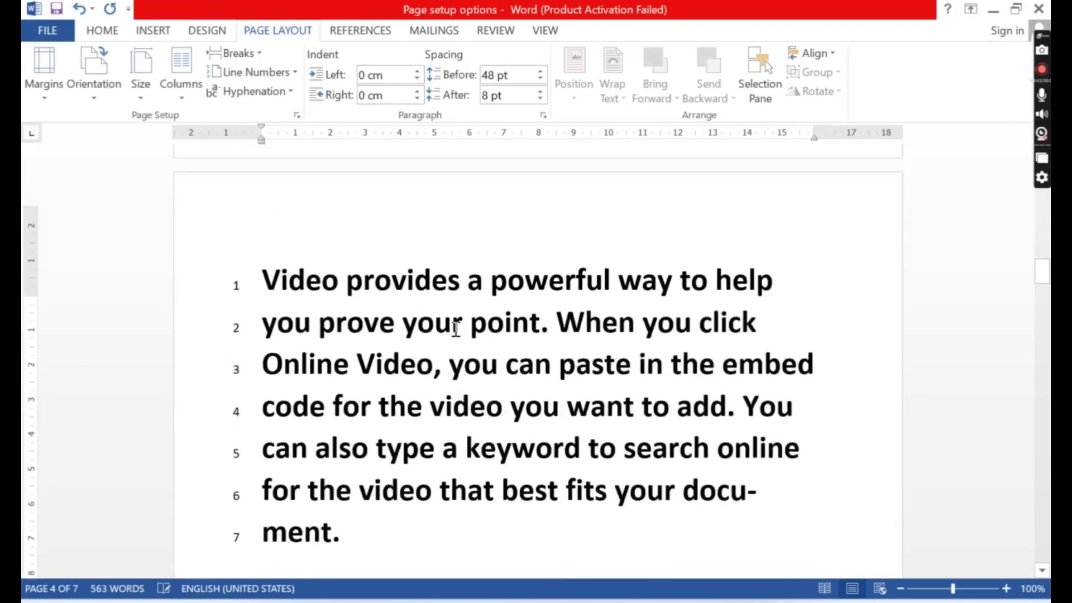
pyautogui.scroll(-15, 455, 329)
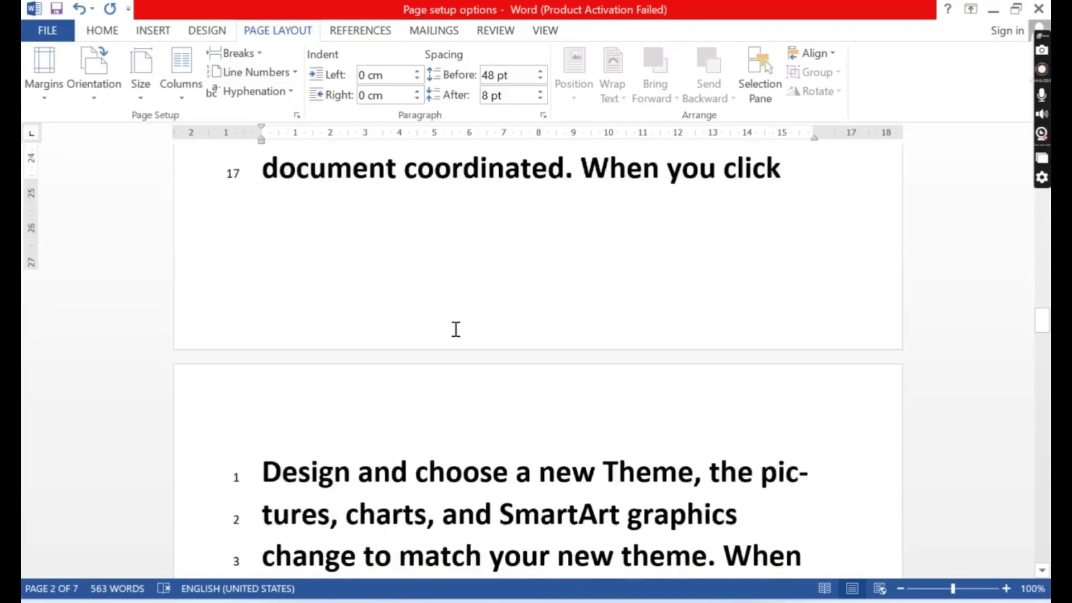
pyautogui.scroll(-10, 455, 330)
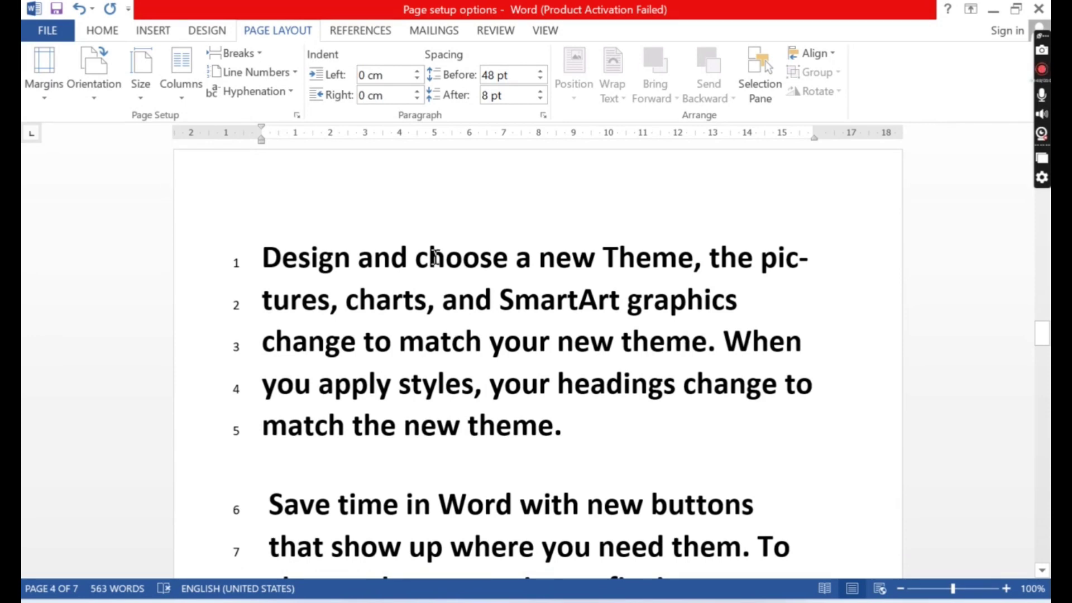
# - Set Line Numbers to None to remove all line numbers
pyautogui.click(291, 73)
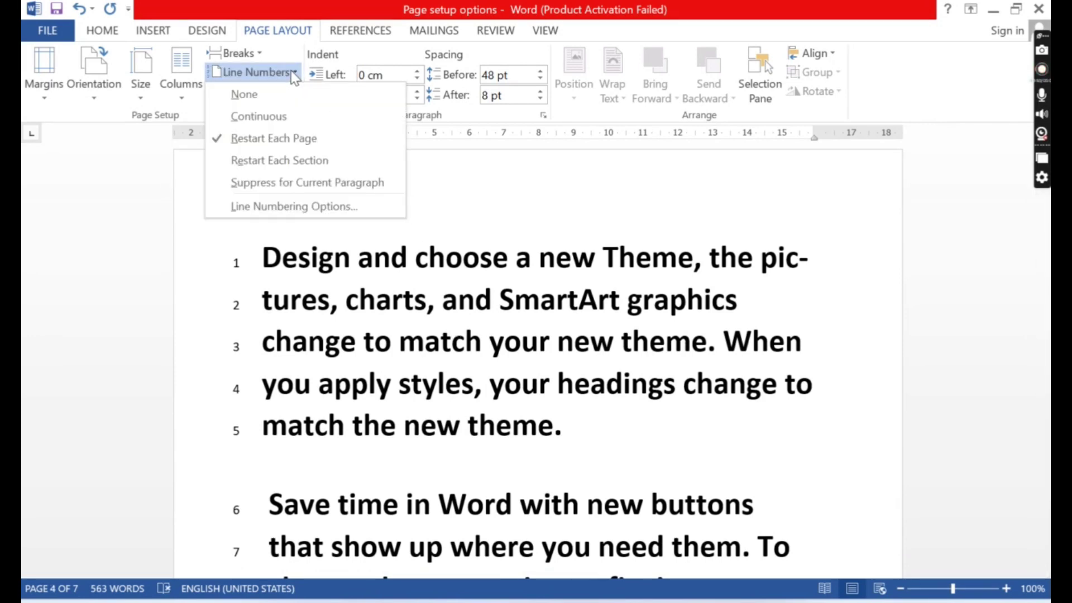
pyautogui.click(273, 105)
pyautogui.scroll(5, 441, 321)
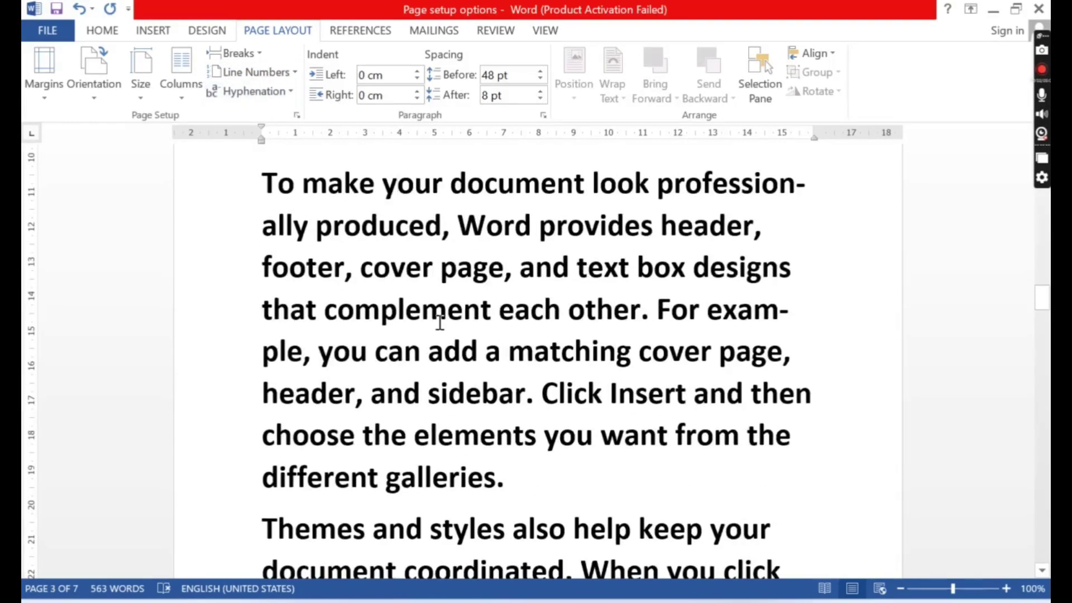
pyautogui.scroll(10, 441, 321)
pyautogui.scroll(15, 440, 322)
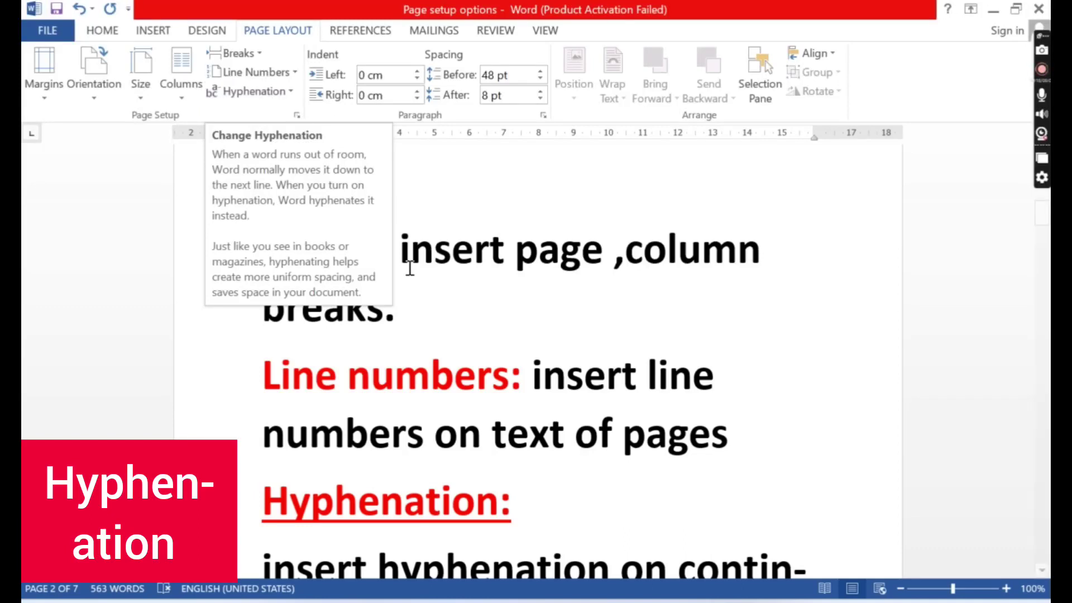
pyautogui.click(464, 323)
pyautogui.scroll(-10, 463, 323)
pyautogui.scroll(-5, 464, 323)
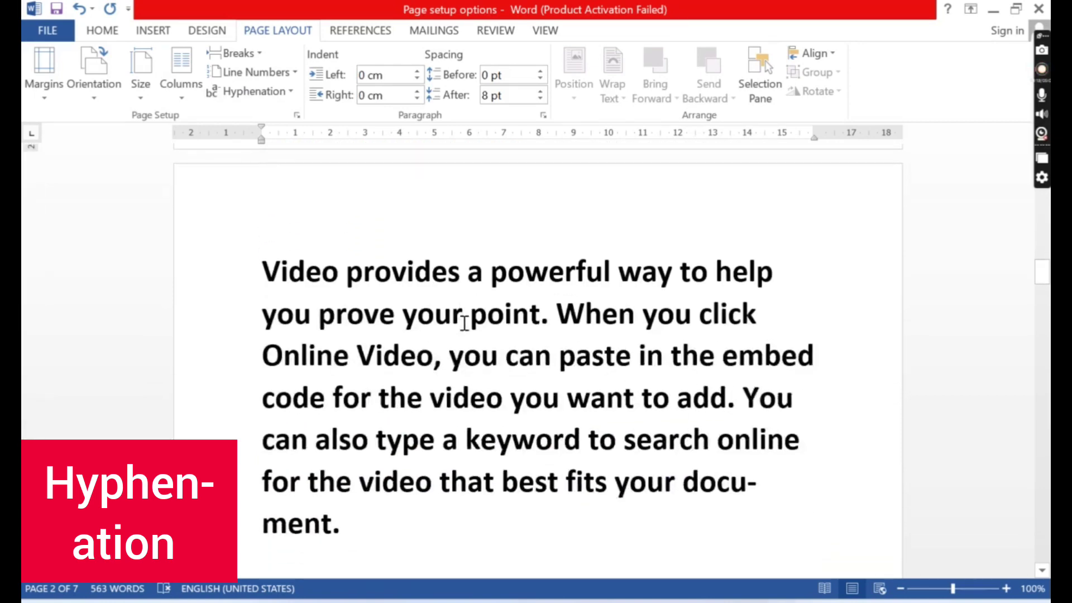
pyautogui.moveTo(266, 226); pyautogui.dragTo(813, 481)
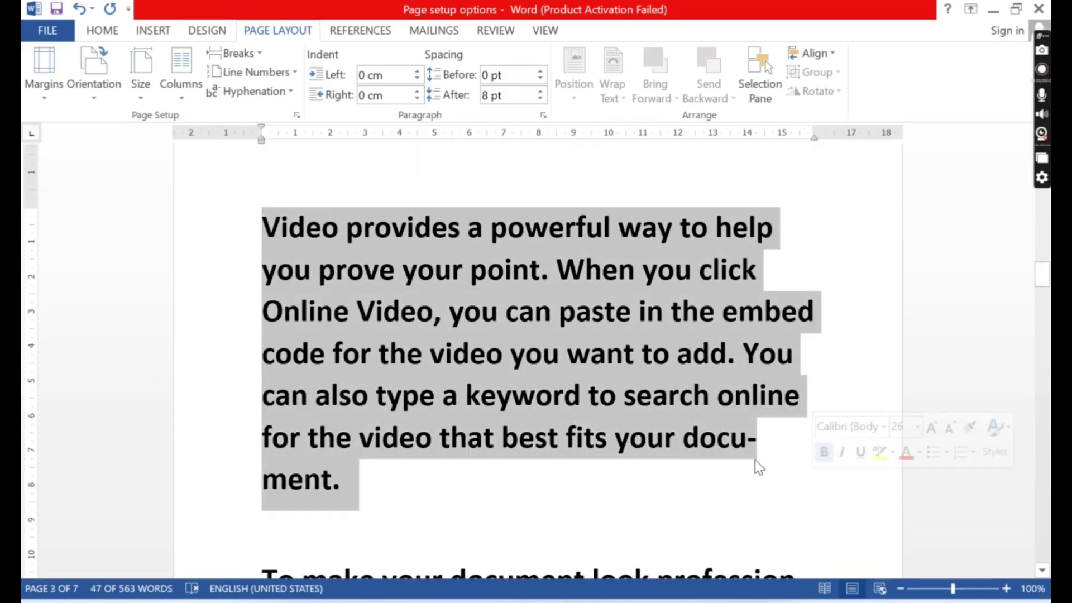
pyautogui.click(270, 95)
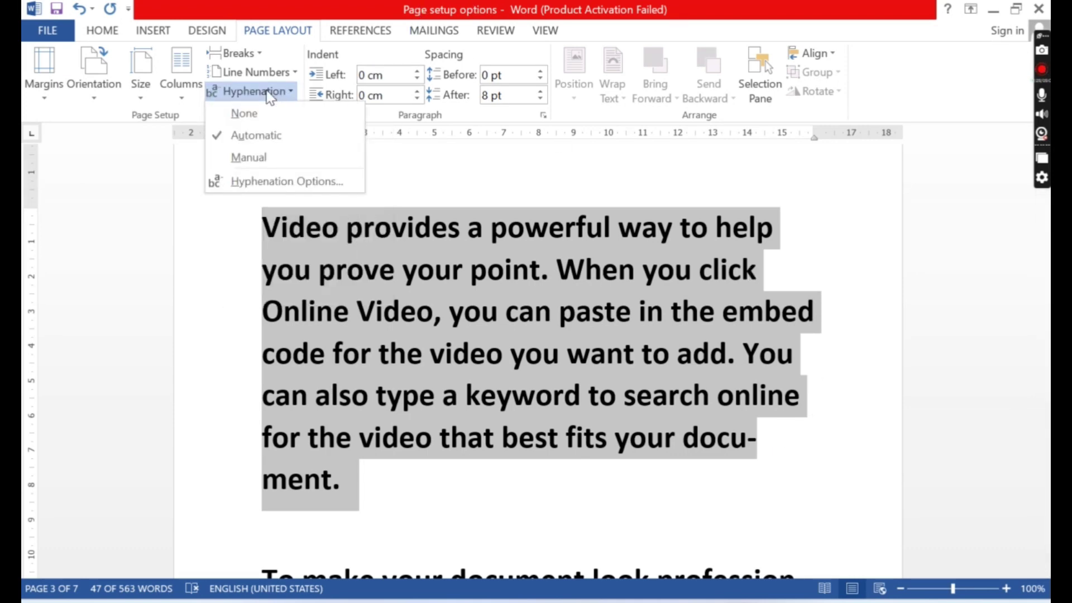
pyautogui.click(275, 145)
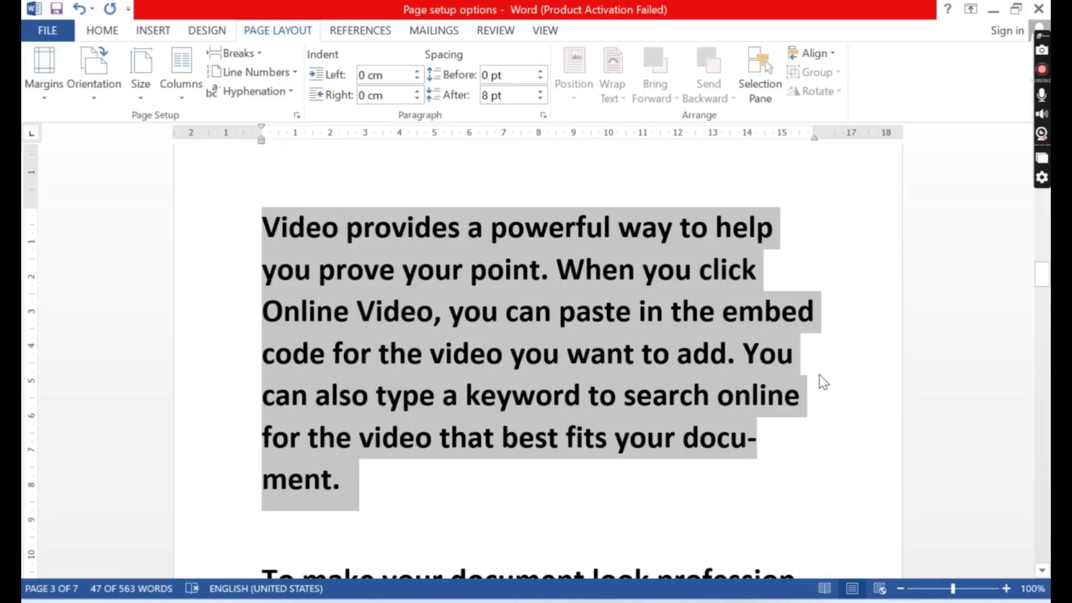
pyautogui.click(289, 95)
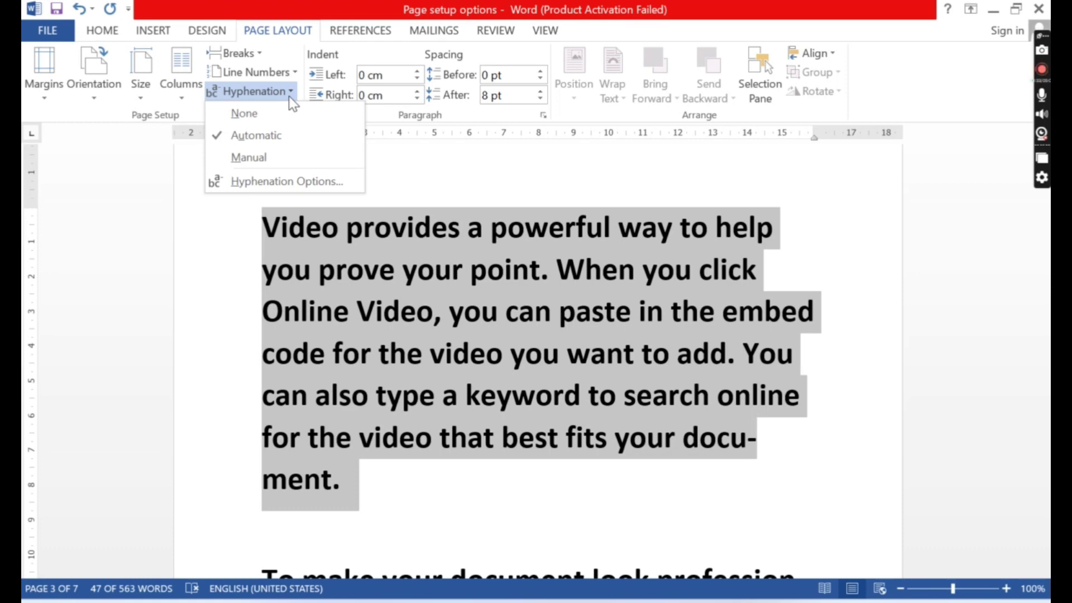
pyautogui.click(279, 147)
pyautogui.click(881, 438)
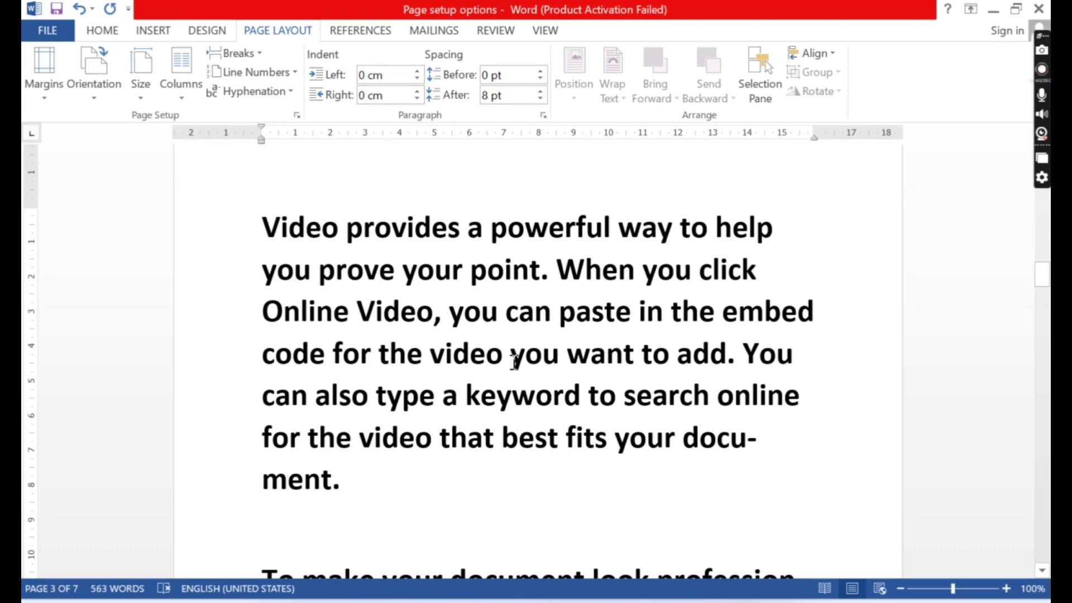
pyautogui.scroll(-2, 690, 472)
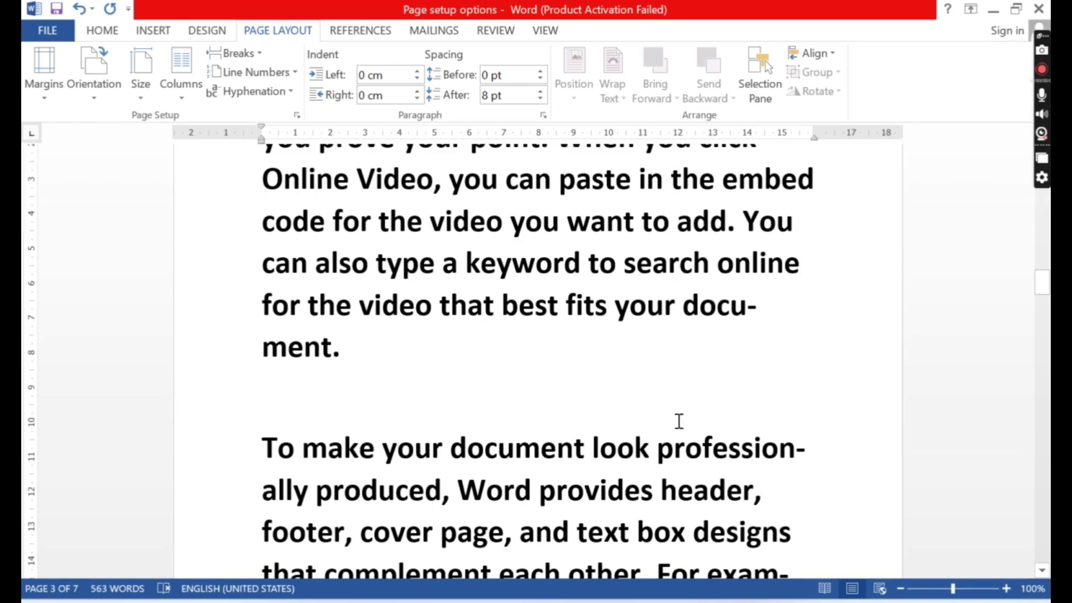
pyautogui.scroll(-5, 680, 421)
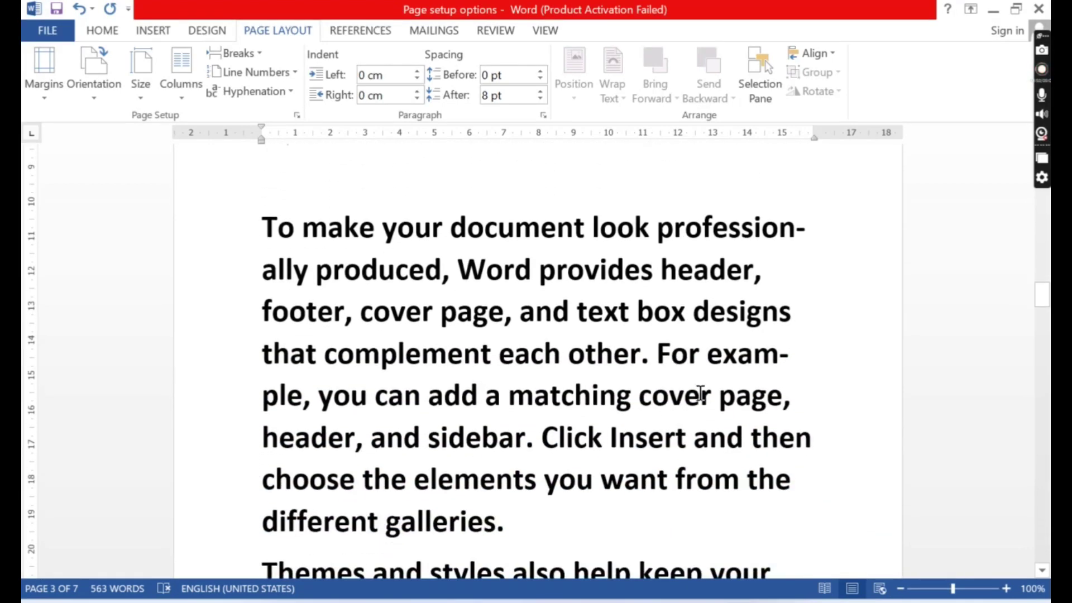
pyautogui.scroll(3, 699, 390)
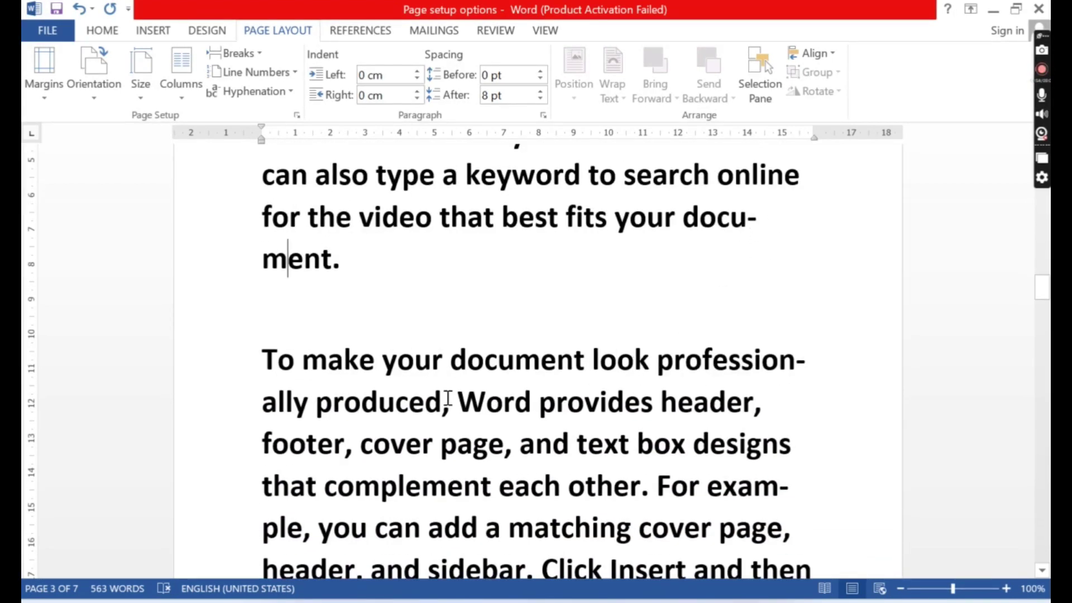
pyautogui.click(601, 368)
pyautogui.scroll(-2, 624, 380)
pyautogui.scroll(-2, 624, 380)
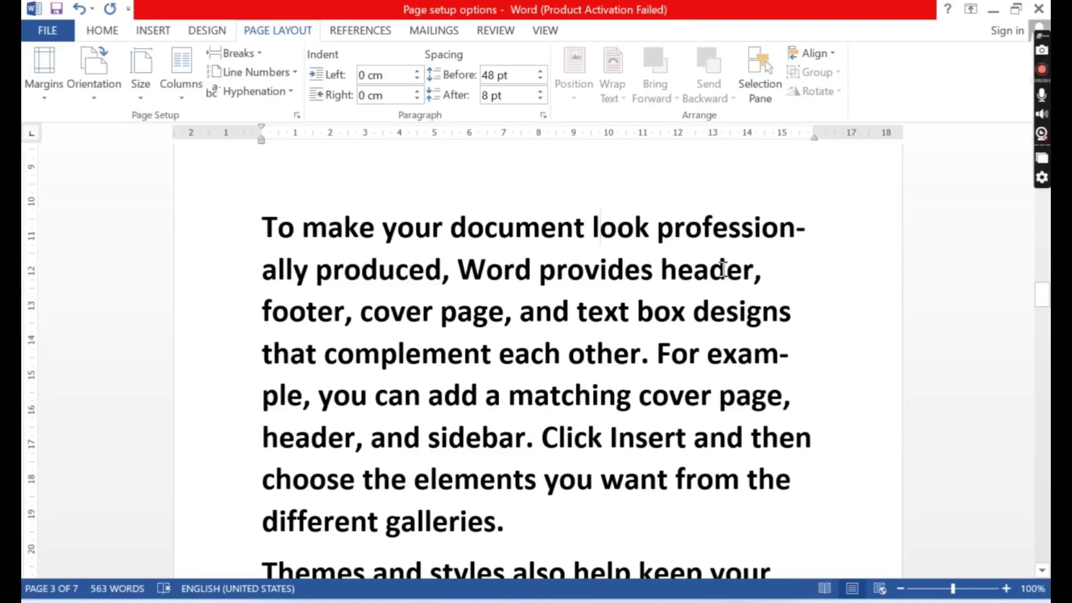
pyautogui.press('End')
pyautogui.press('Right')
pyautogui.click(275, 93)
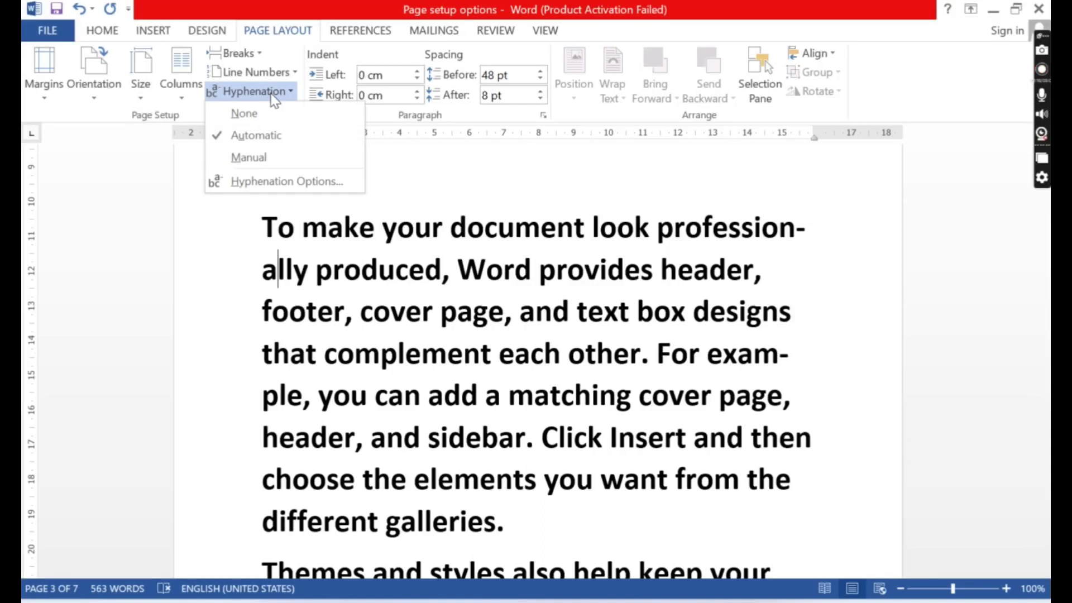
pyautogui.click(261, 113)
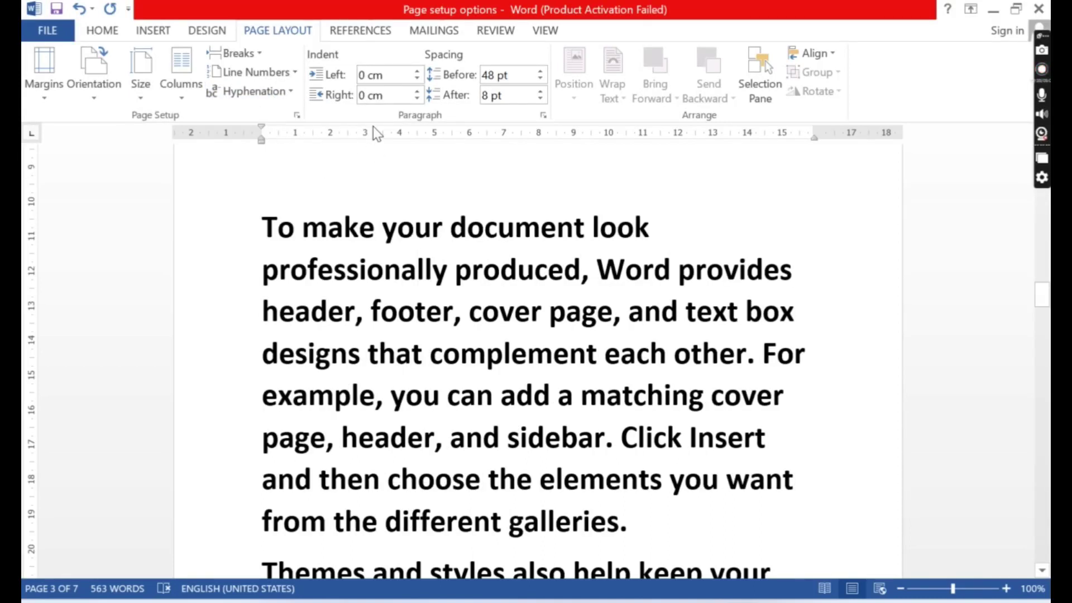
# - Indent the 'Save time in Word' paragraph 2.1 cm from the left
pyautogui.scroll(20, 419, 522)
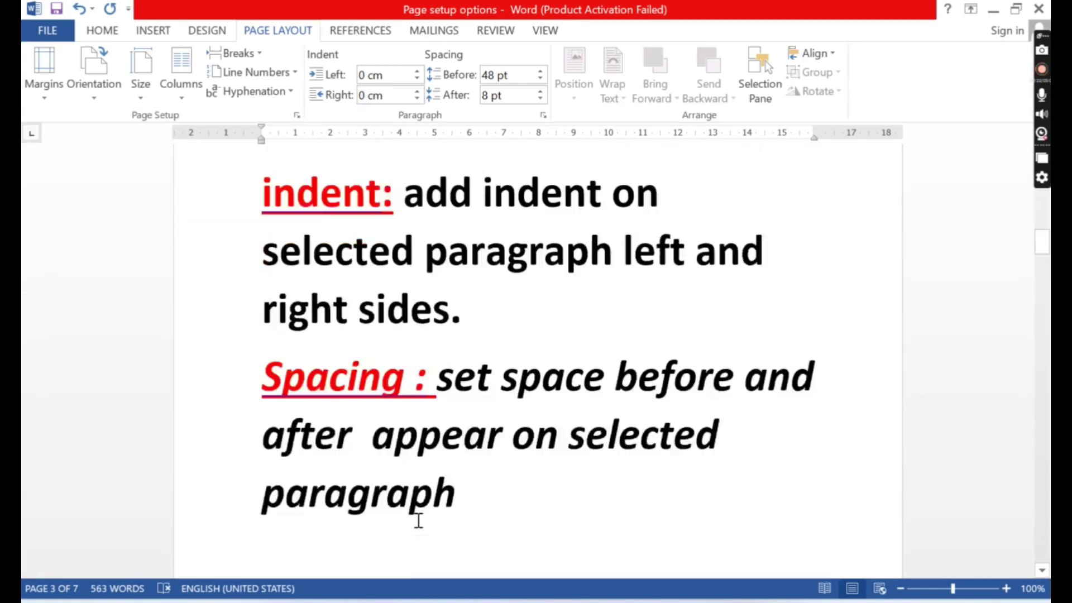
pyautogui.scroll(-3, 418, 522)
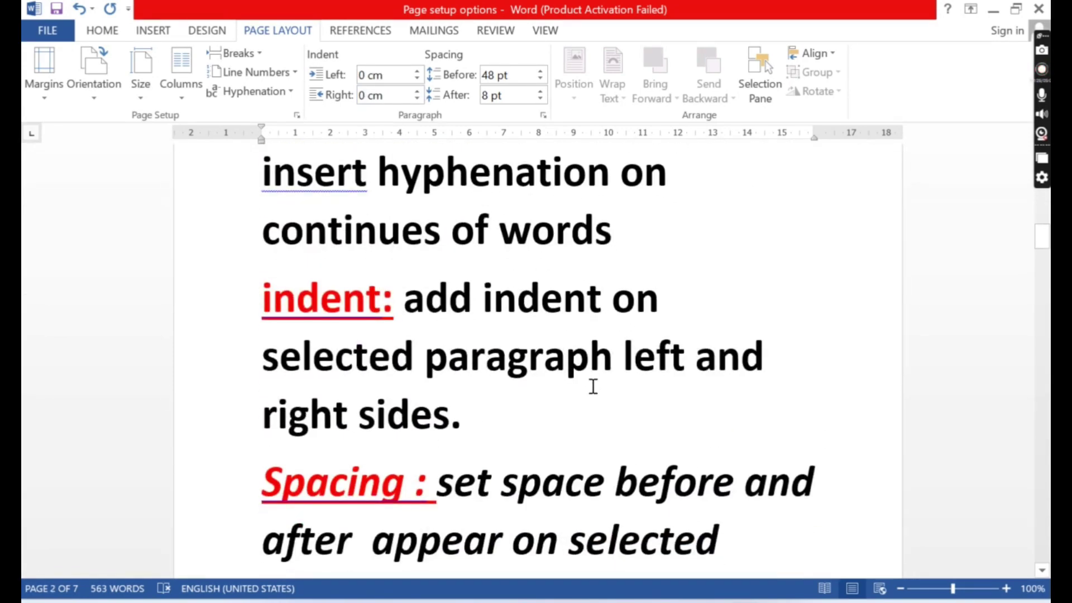
pyautogui.scroll(4, 569, 433)
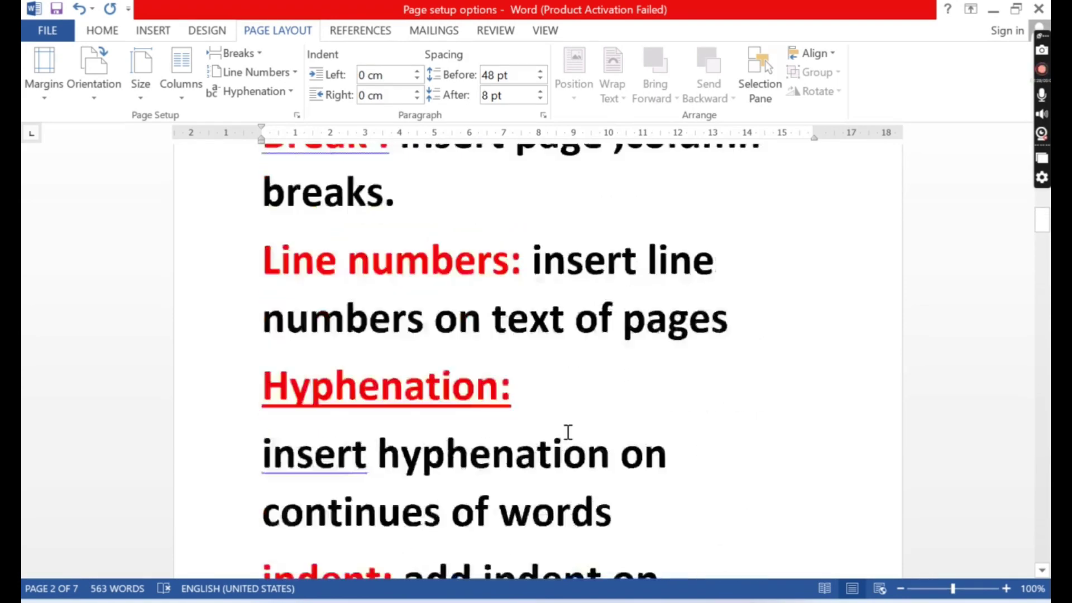
pyautogui.scroll(-8, 567, 433)
pyautogui.scroll(-8, 568, 431)
pyautogui.scroll(2, 567, 431)
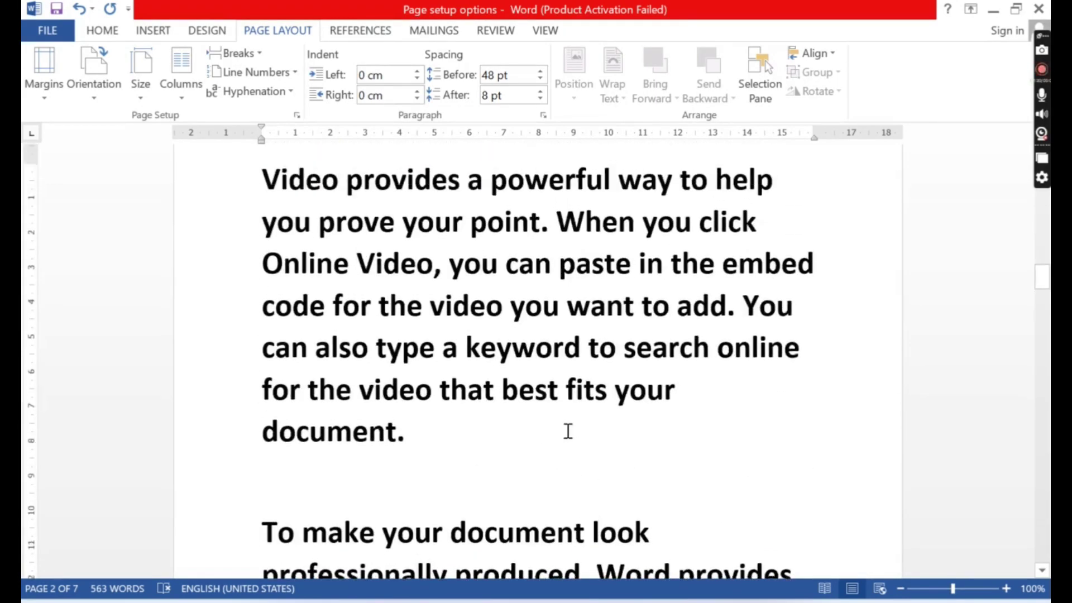
pyautogui.scroll(-7, 567, 431)
pyautogui.scroll(-10, 568, 431)
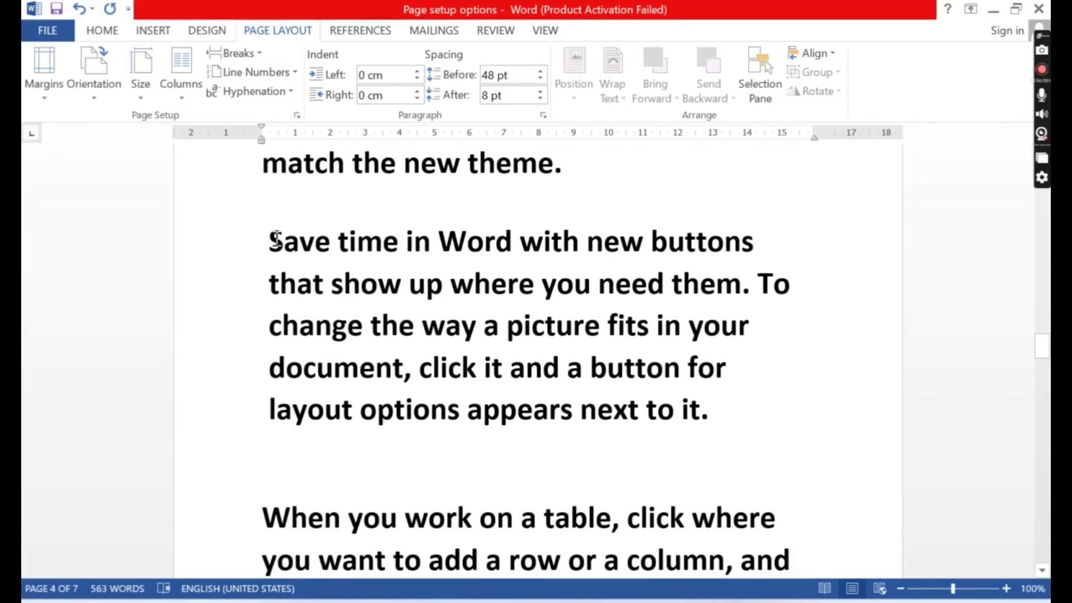
pyautogui.click(275, 240)
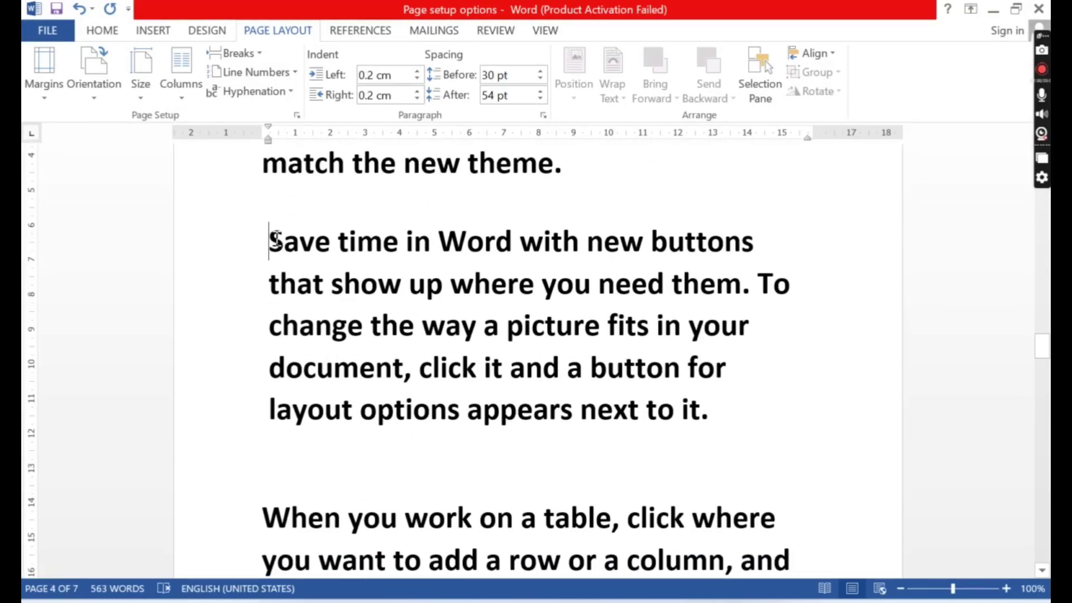
pyautogui.click(417, 72)
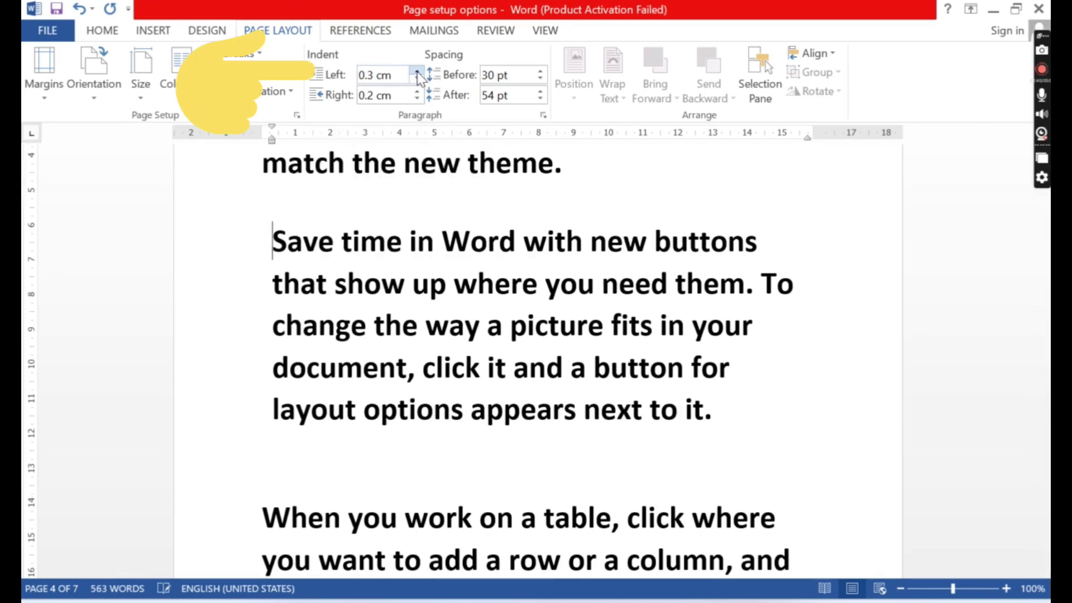
pyautogui.click(417, 72)
pyautogui.click(417, 72)
pyautogui.click(417, 72)
pyautogui.click(417, 72)
pyautogui.click(417, 72)
pyautogui.click(417, 72)
pyautogui.click(417, 72)
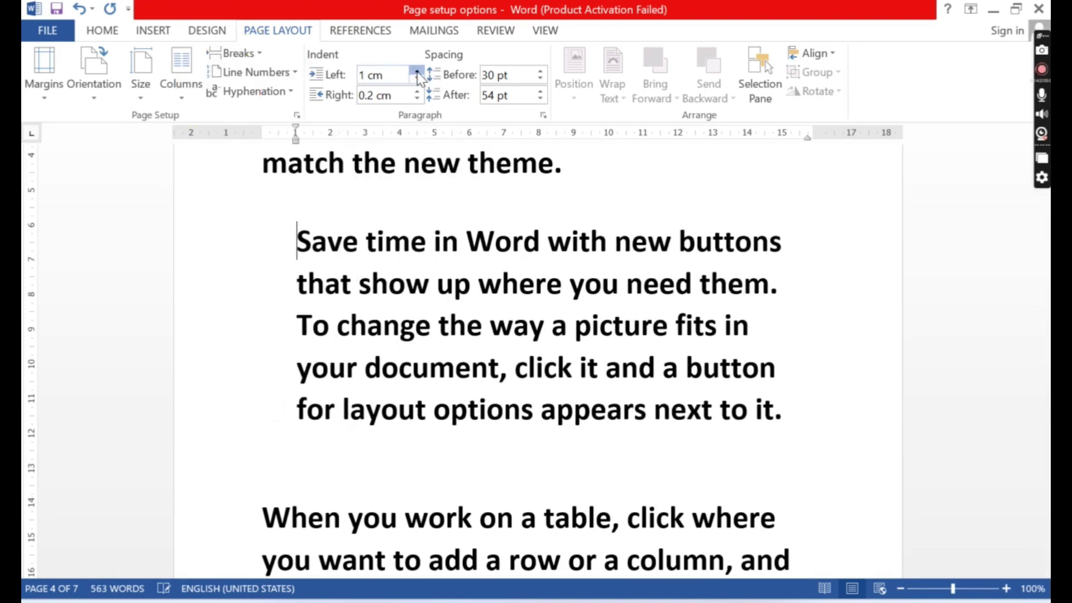
pyautogui.click(417, 73)
pyautogui.click(417, 72)
pyautogui.click(417, 72)
pyautogui.click(417, 72)
pyautogui.click(417, 72)
pyautogui.click(417, 72)
pyautogui.click(417, 72)
pyautogui.click(417, 72)
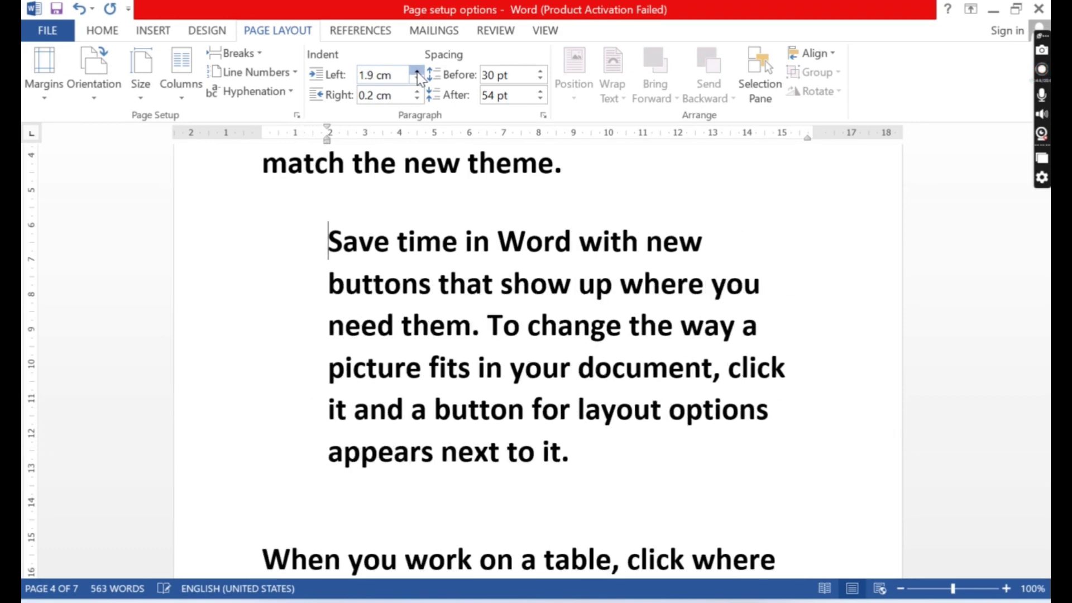
pyautogui.click(417, 72)
pyautogui.click(417, 72)
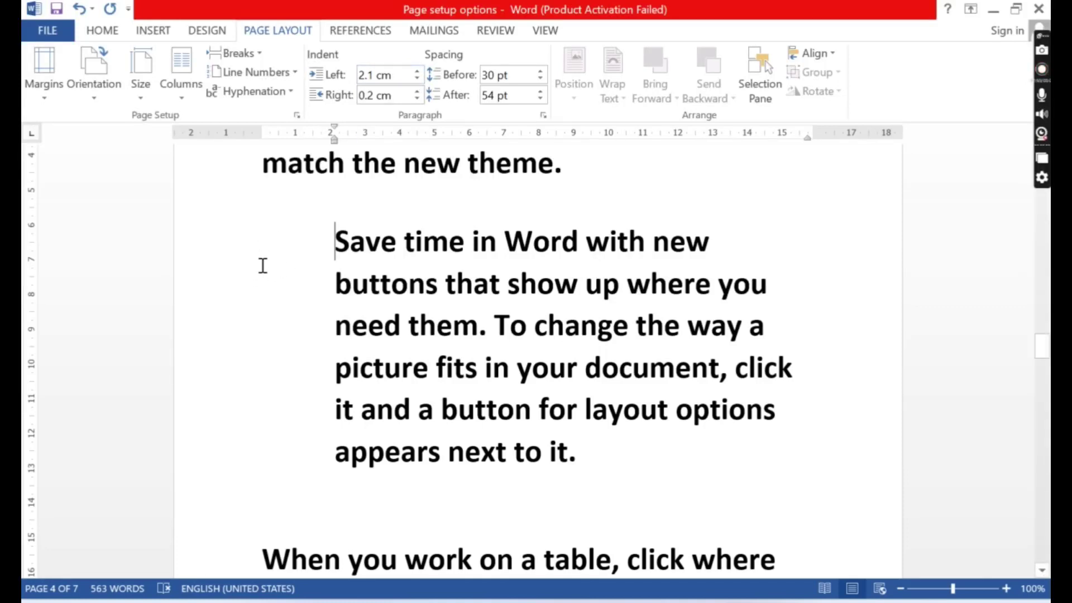
# - Raise the same paragraph's right indent to 2 cm
pyautogui.click(418, 92)
pyautogui.click(417, 92)
pyautogui.click(417, 92)
pyautogui.click(418, 93)
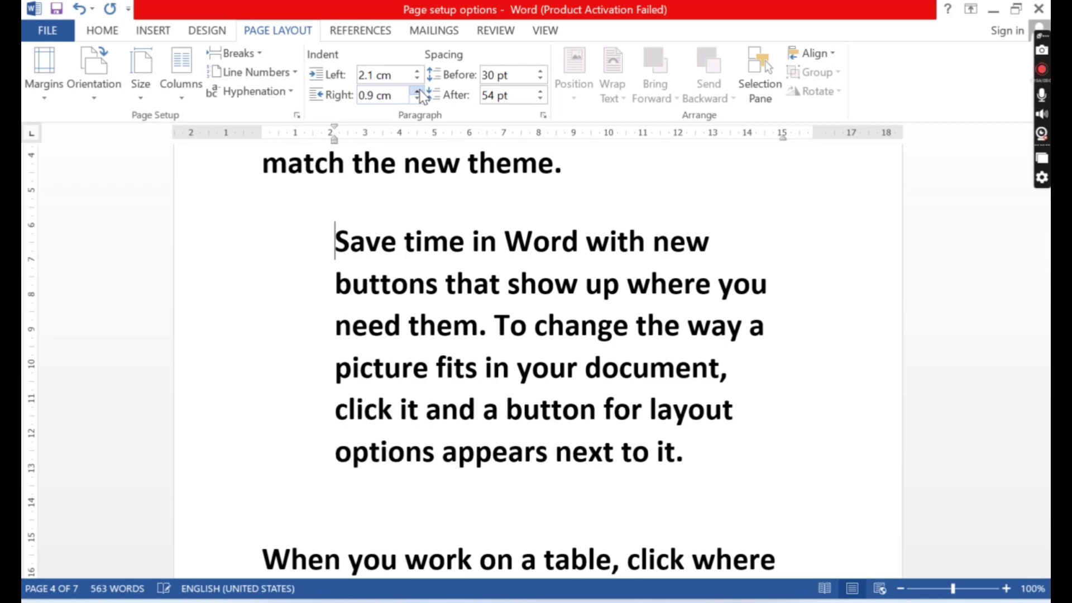
pyautogui.click(418, 93)
pyautogui.click(418, 93)
pyautogui.click(418, 92)
pyautogui.click(418, 92)
pyautogui.click(418, 92)
pyautogui.click(417, 92)
pyautogui.click(417, 92)
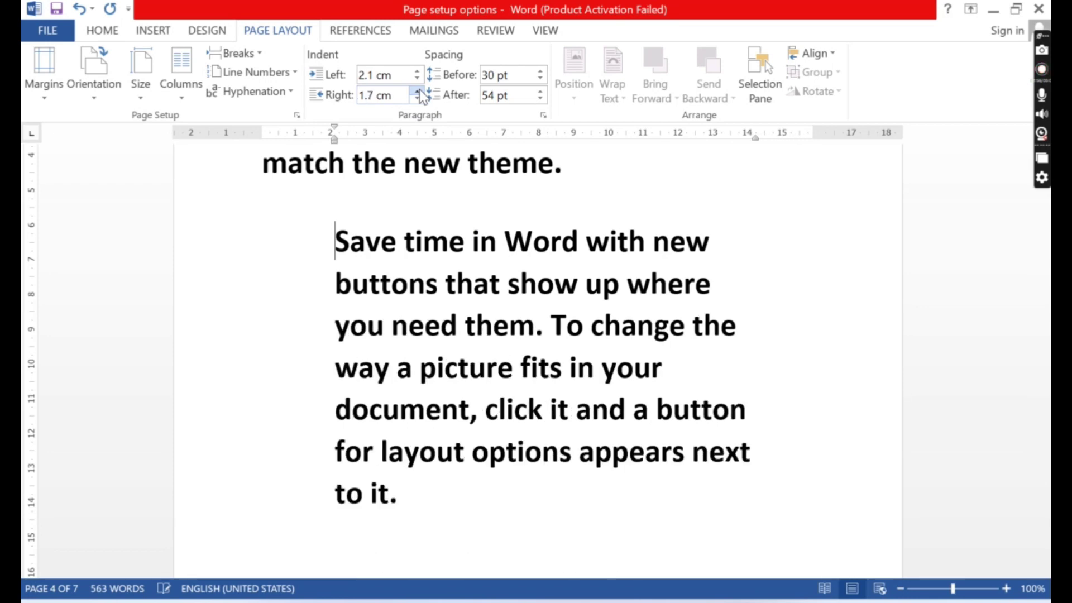
pyautogui.click(418, 92)
pyautogui.click(418, 92)
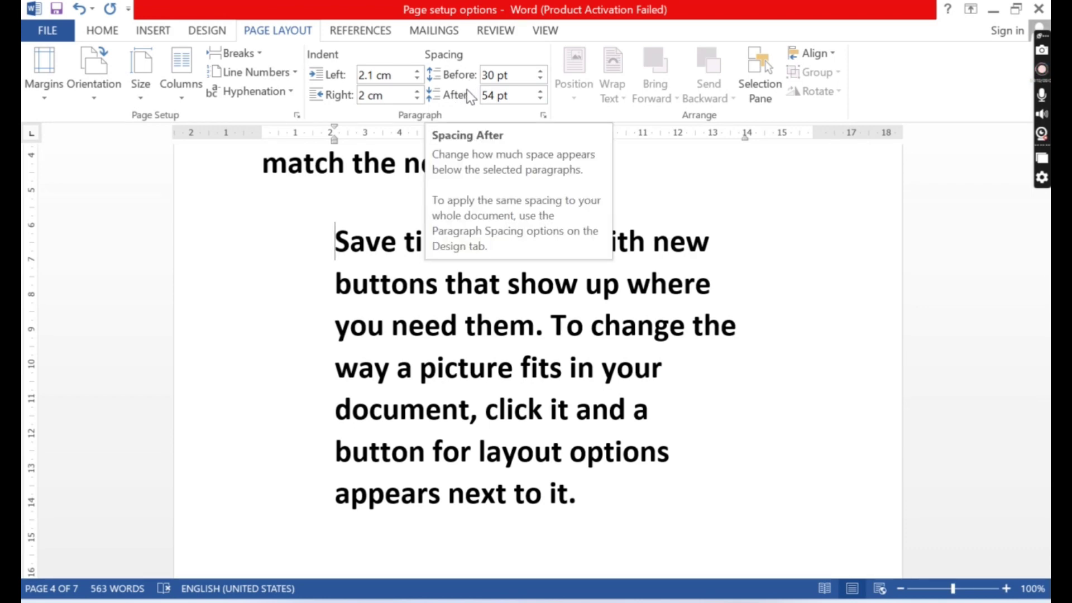
# - Set the spacing before the 'Save time in Word' paragraph to 78 pt
pyautogui.click(541, 71)
pyautogui.click(541, 71)
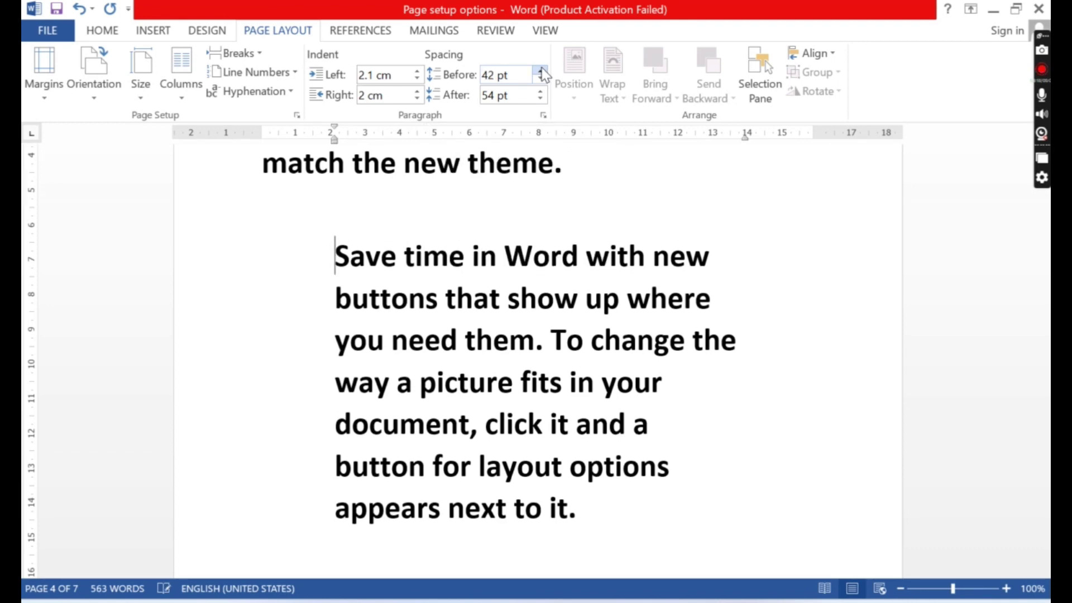
pyautogui.click(540, 71)
pyautogui.click(540, 71)
pyautogui.click(541, 71)
pyautogui.click(541, 71)
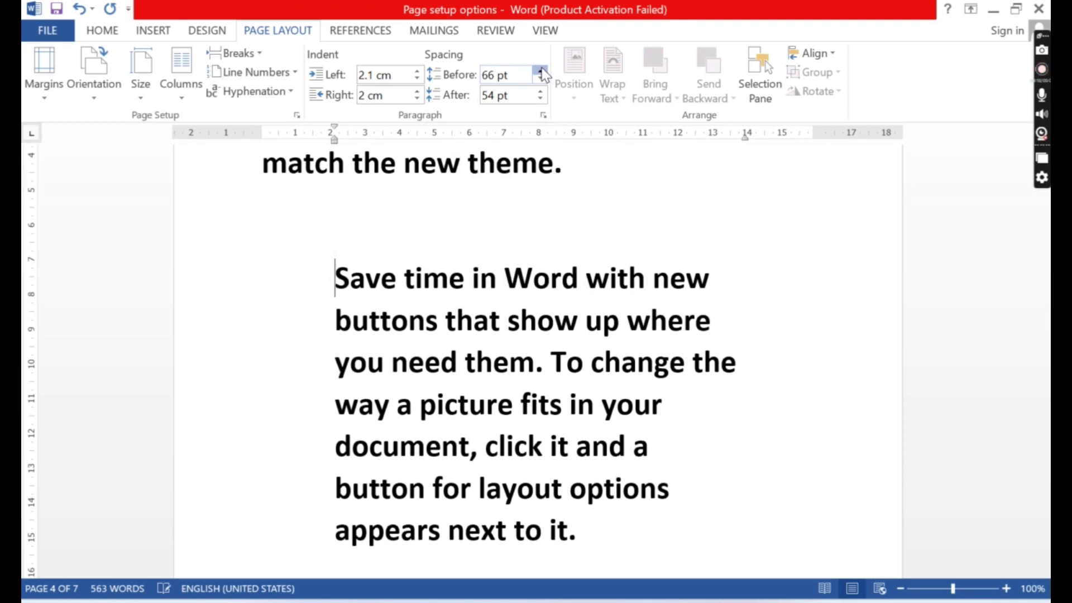
pyautogui.click(541, 71)
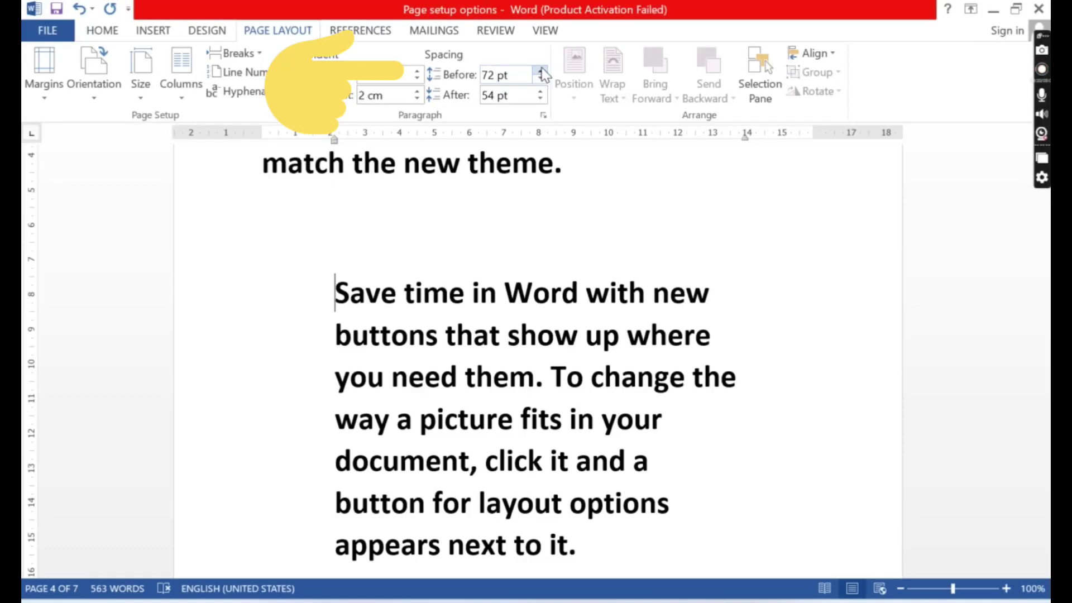
pyautogui.click(540, 71)
# - Set the spacing after the paragraph to 96 pt
pyautogui.scroll(-3, 528, 222)
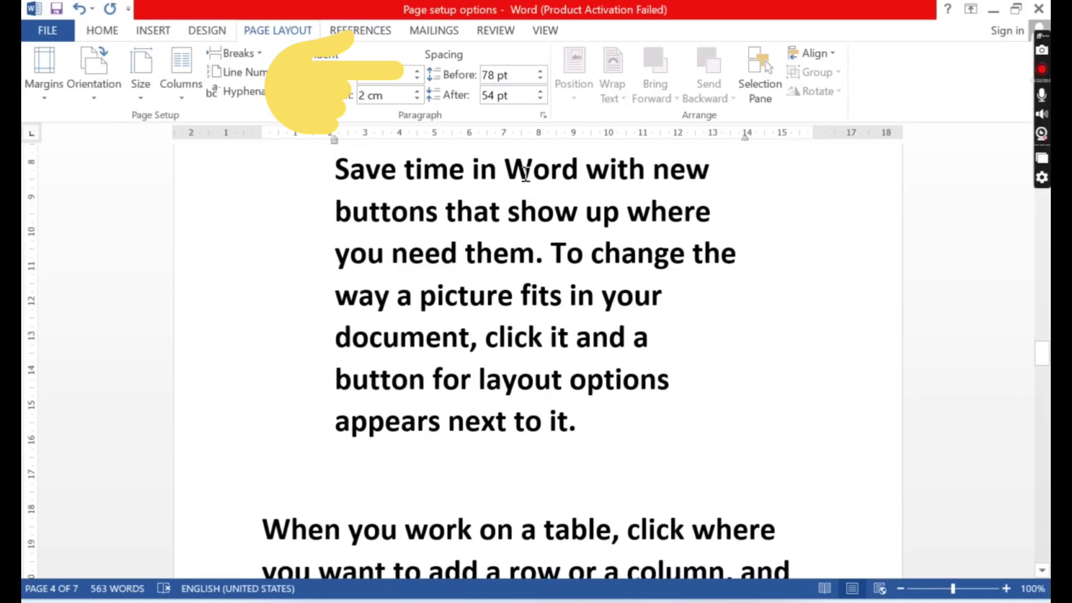
pyautogui.click(539, 91)
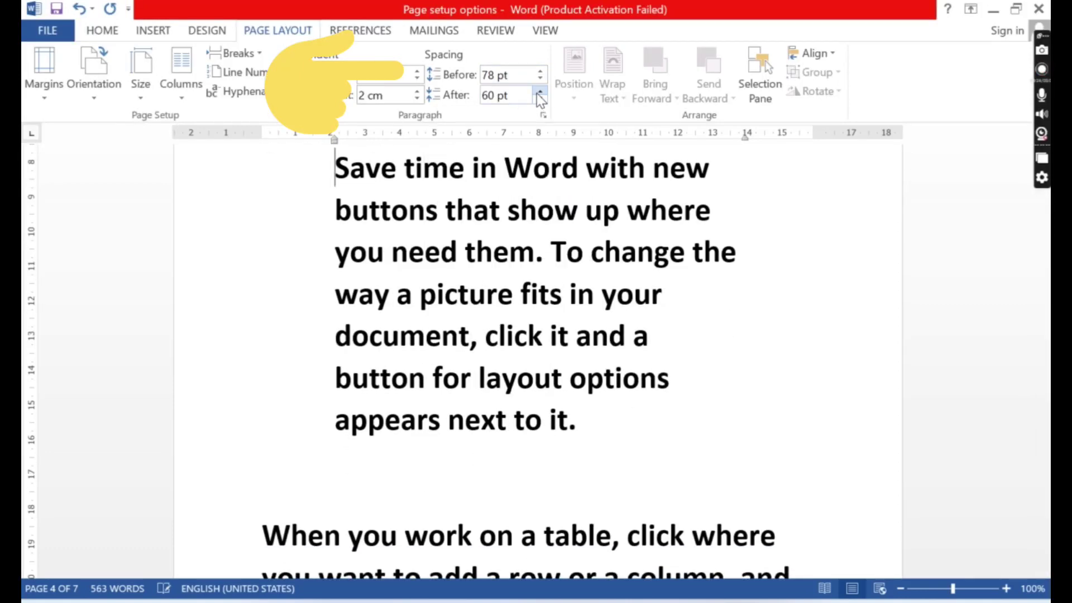
pyautogui.click(539, 91)
pyautogui.click(540, 92)
pyautogui.click(540, 91)
pyautogui.click(540, 92)
pyautogui.click(539, 92)
pyautogui.click(539, 92)
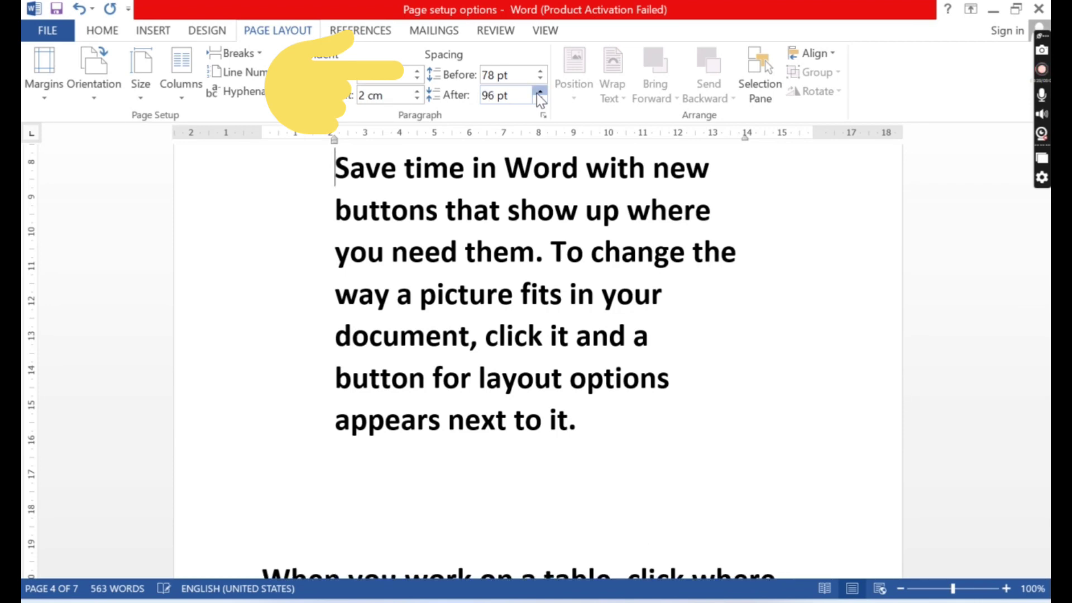
pyautogui.scroll(2, 579, 318)
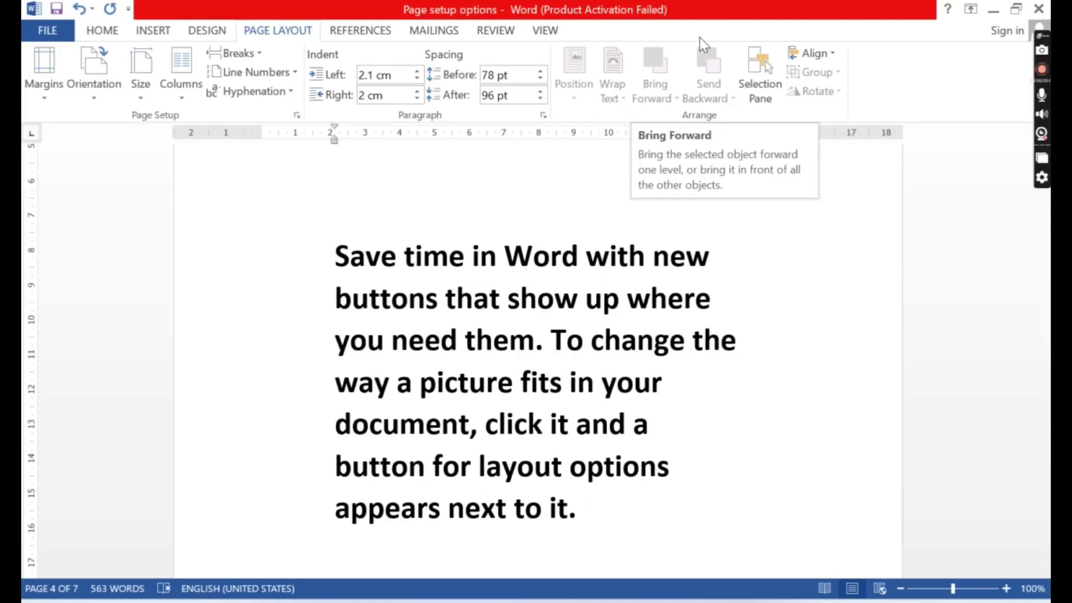
pyautogui.click(153, 31)
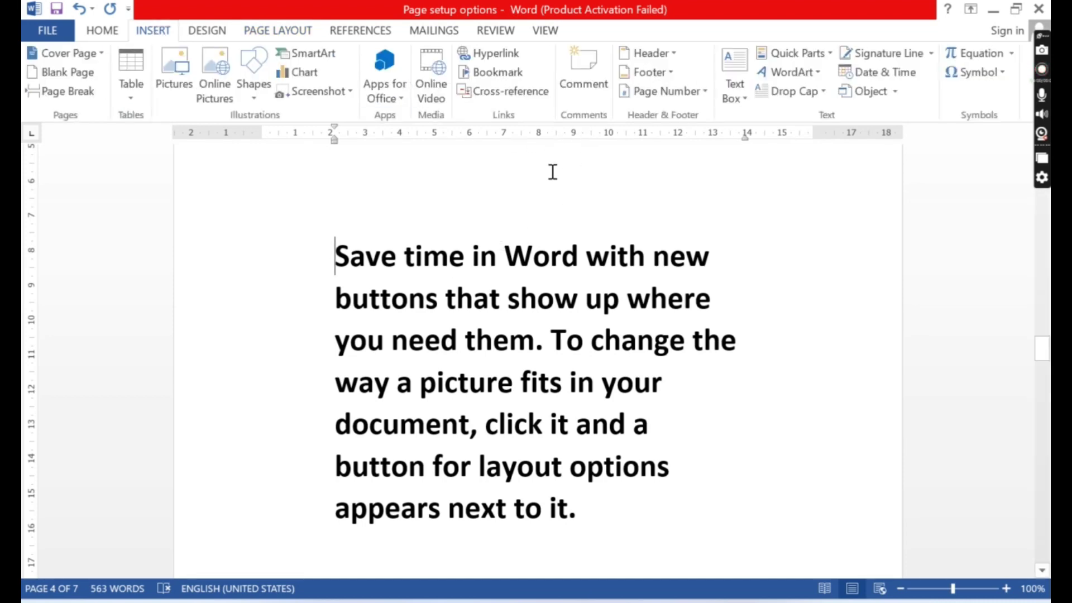
pyautogui.click(647, 275)
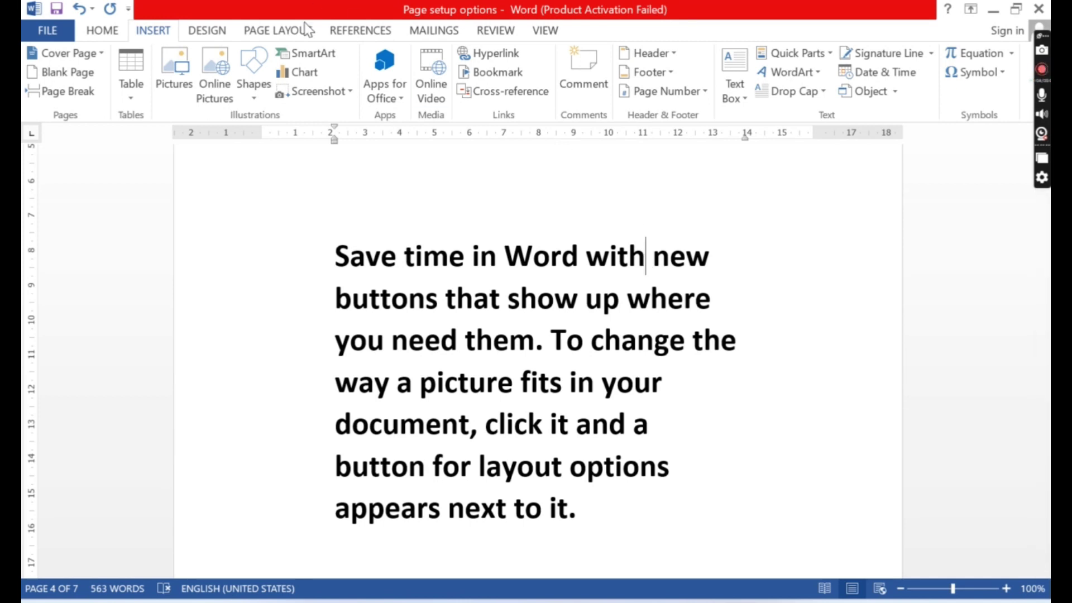
pyautogui.click(278, 33)
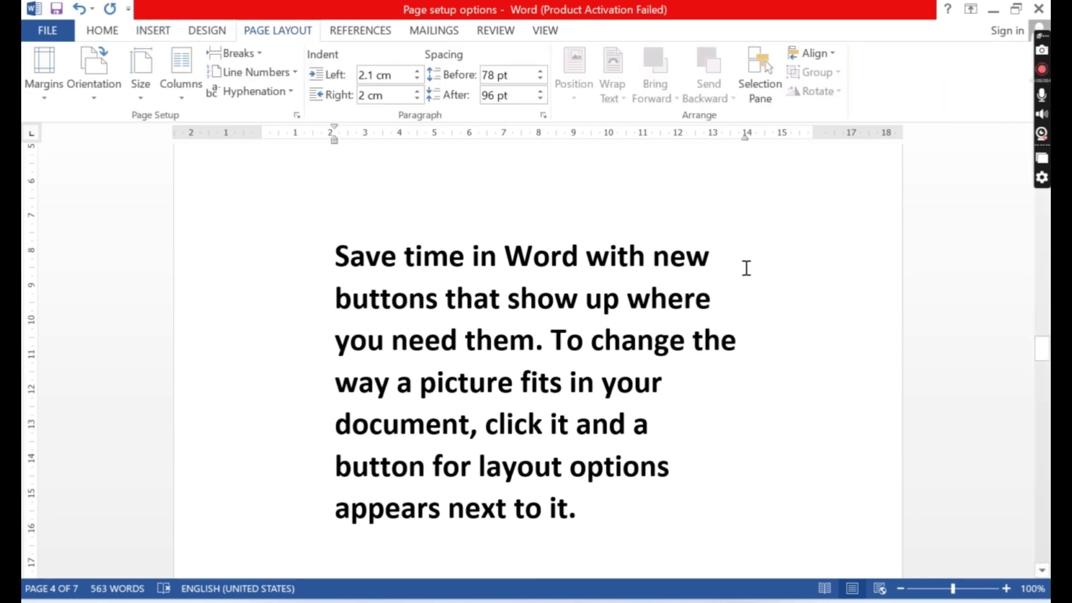